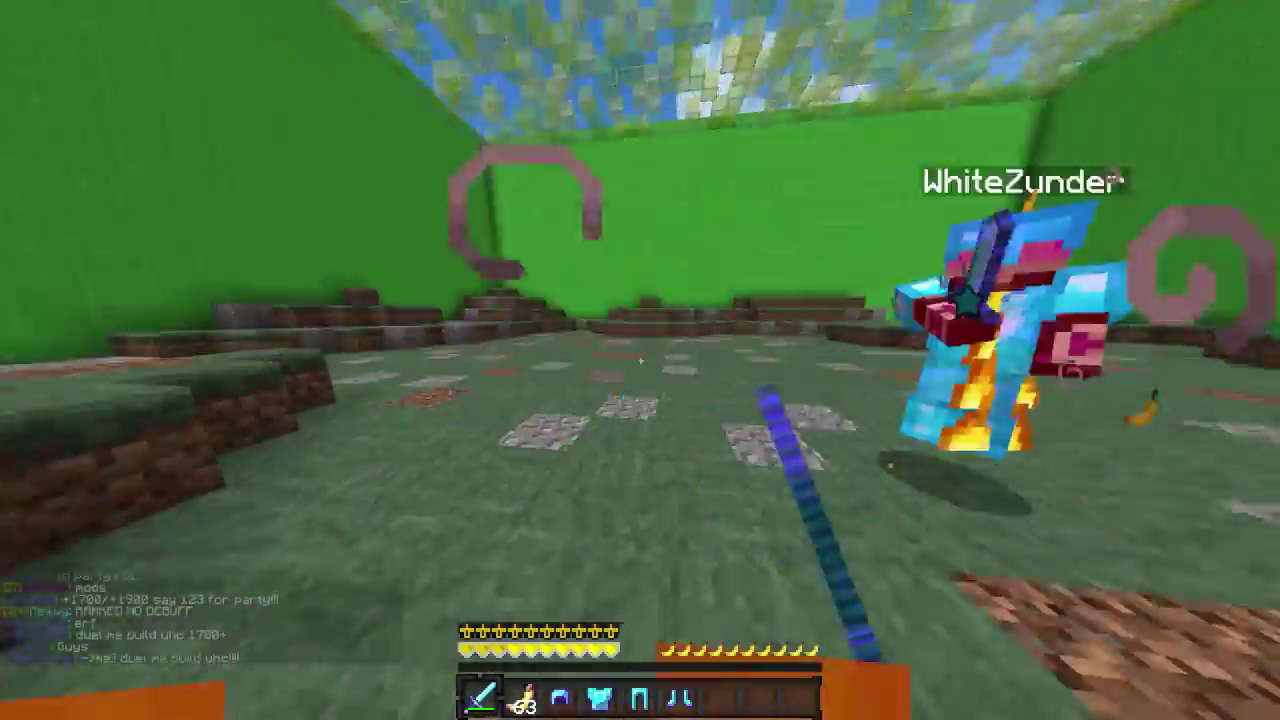
{"action": "key", "text": "2"}
{"action": "right_click", "coordinate": [640, 360]}
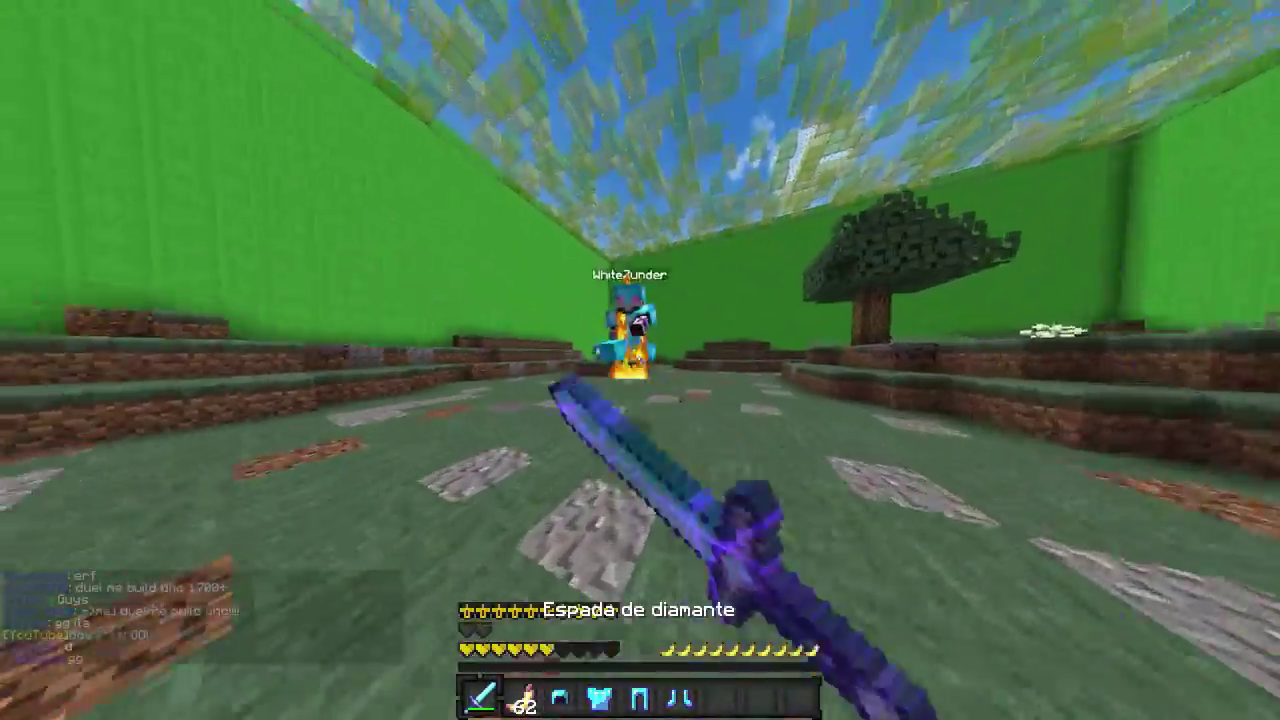
{"action": "left_click", "coordinate": [640, 360]}
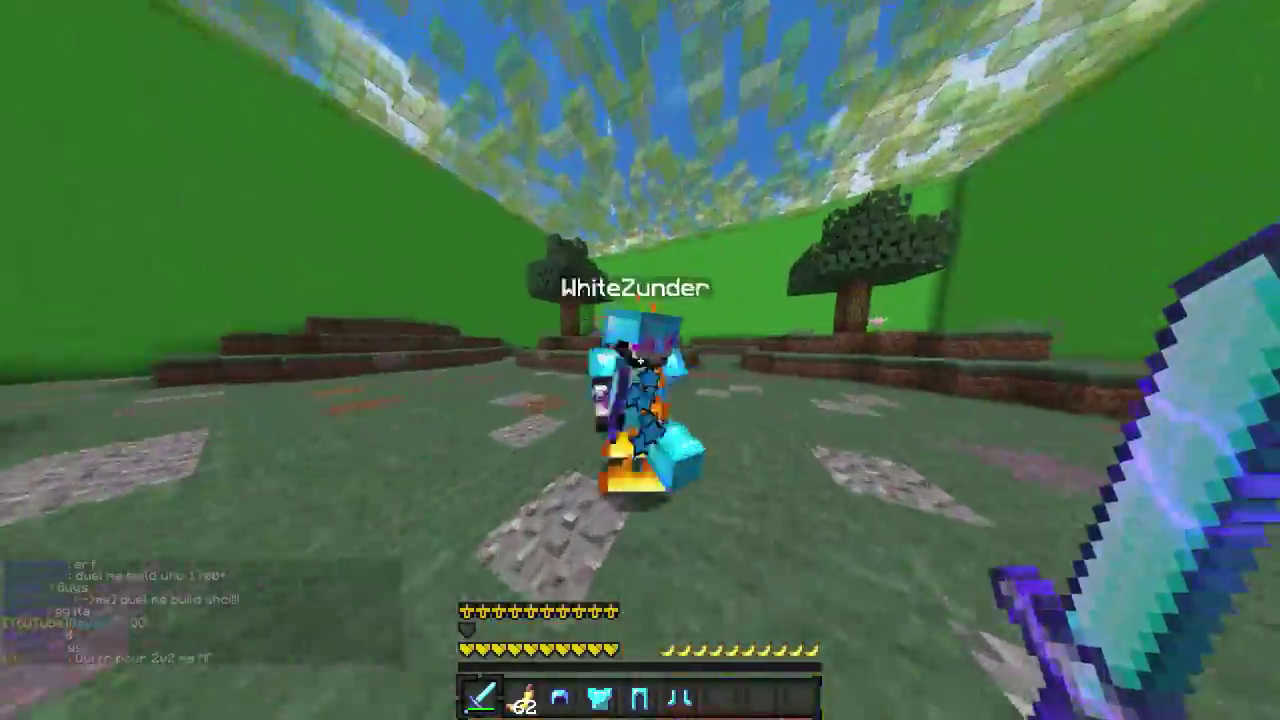
{"action": "left_click", "coordinate": [640, 360]}
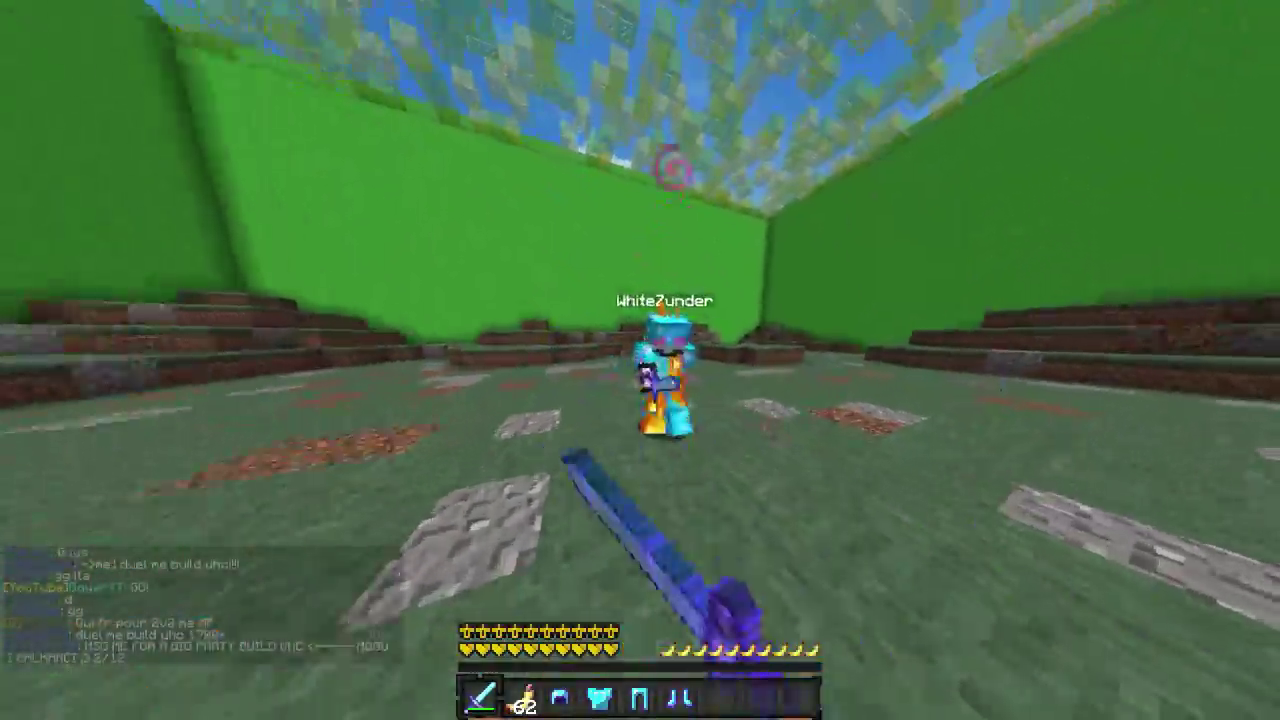
{"action": "left_click", "coordinate": [640, 360]}
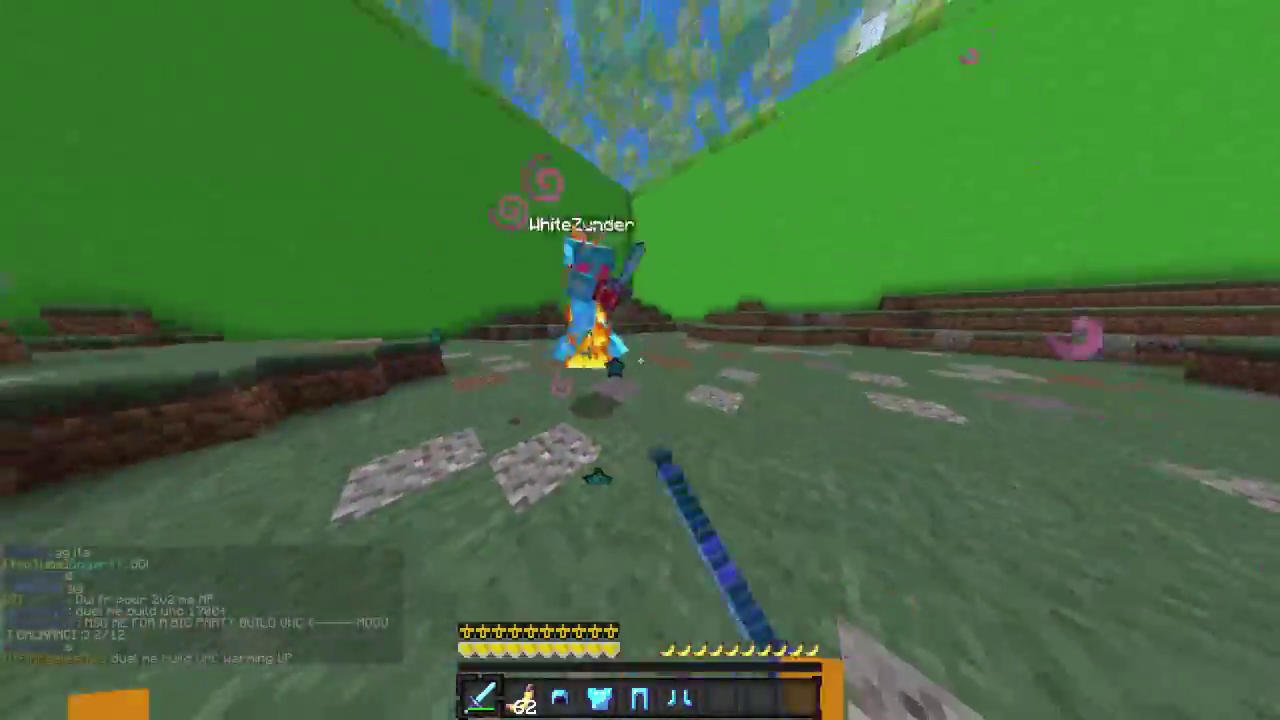
{"action": "left_click", "coordinate": [640, 360]}
{"action": "left_click", "coordinate": [640, 360]}
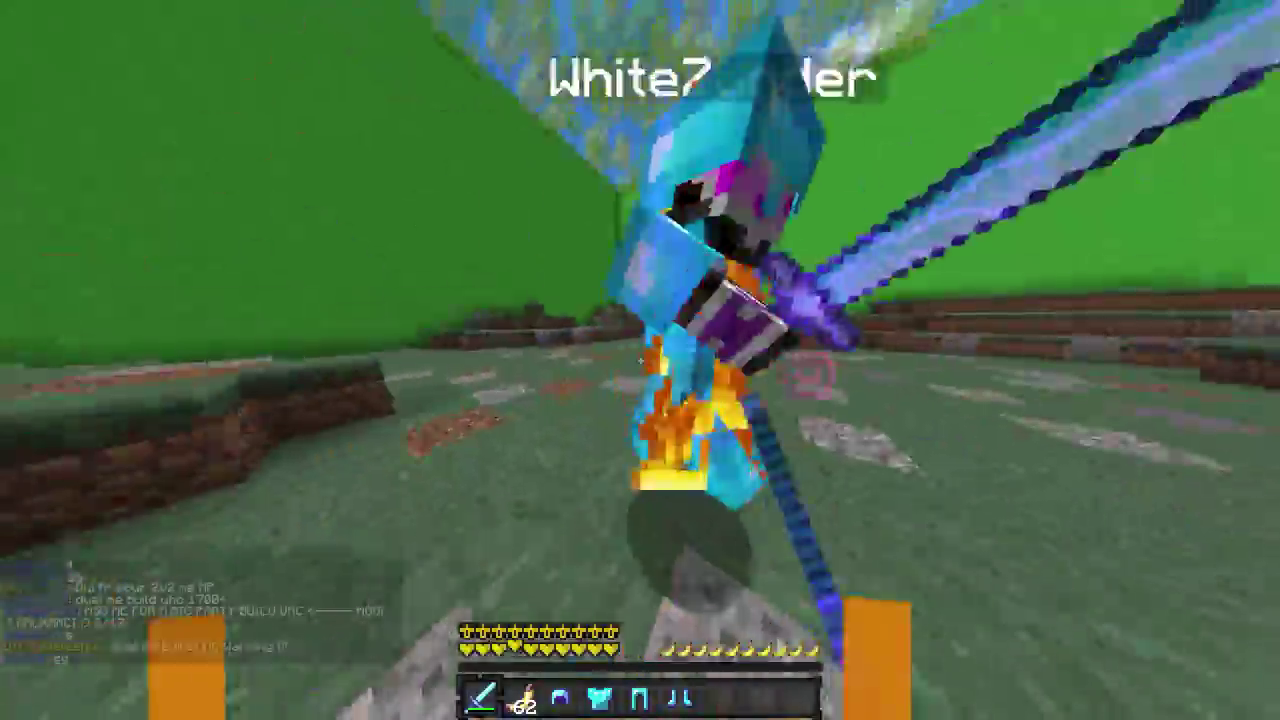
{"action": "left_click", "coordinate": [640, 360]}
{"action": "left_click", "coordinate": [640, 360]}
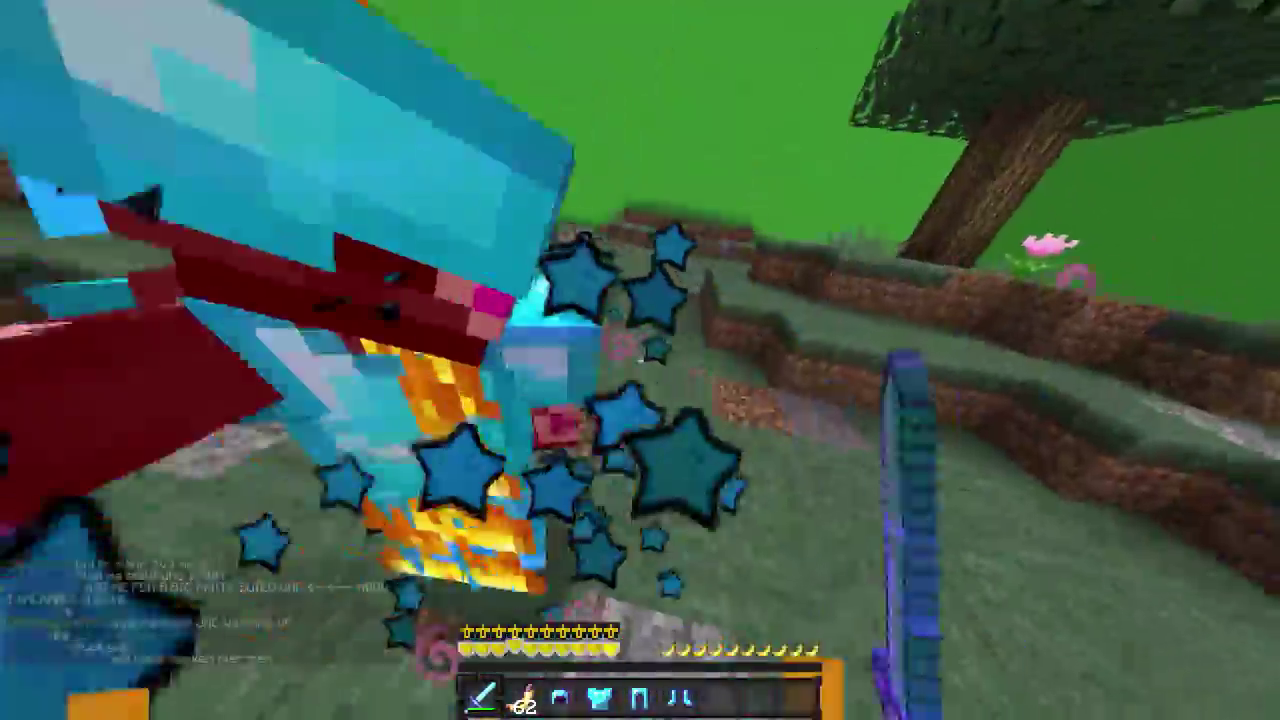
{"action": "left_click", "coordinate": [640, 360]}
{"action": "left_click", "coordinate": [640, 360]}
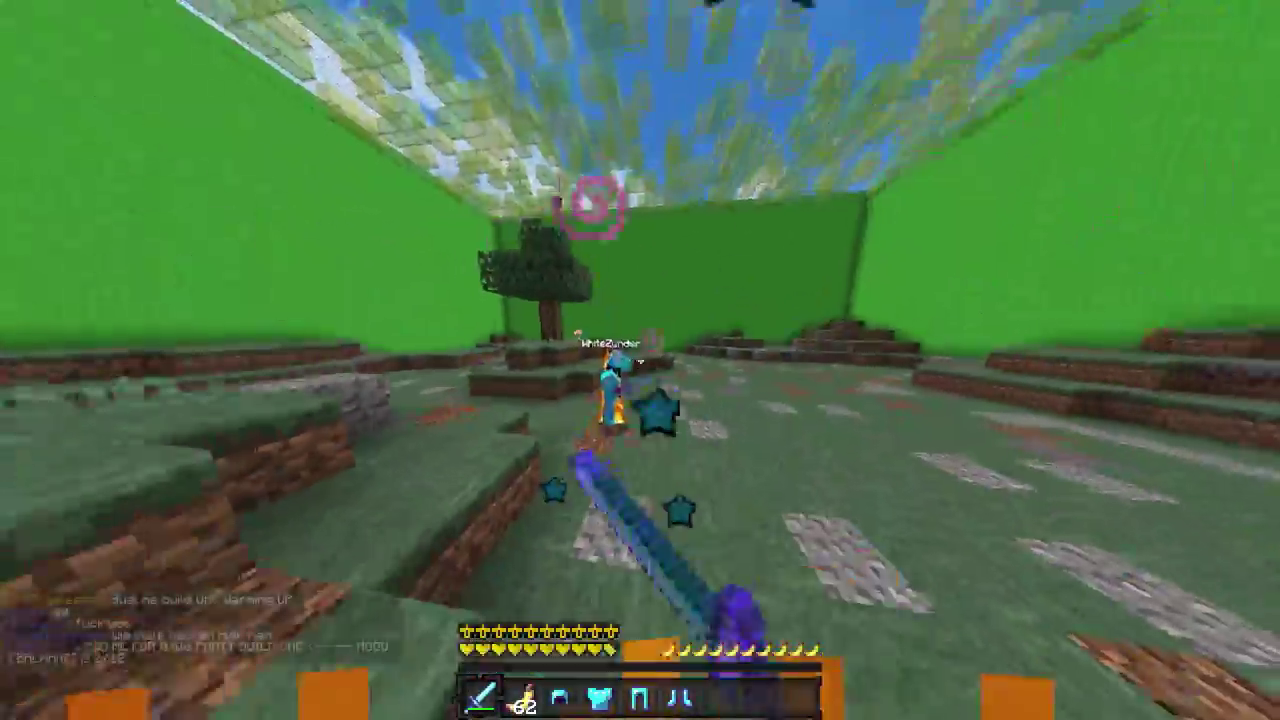
{"action": "left_click", "coordinate": [640, 360]}
{"action": "left_click", "coordinate": [640, 360]}
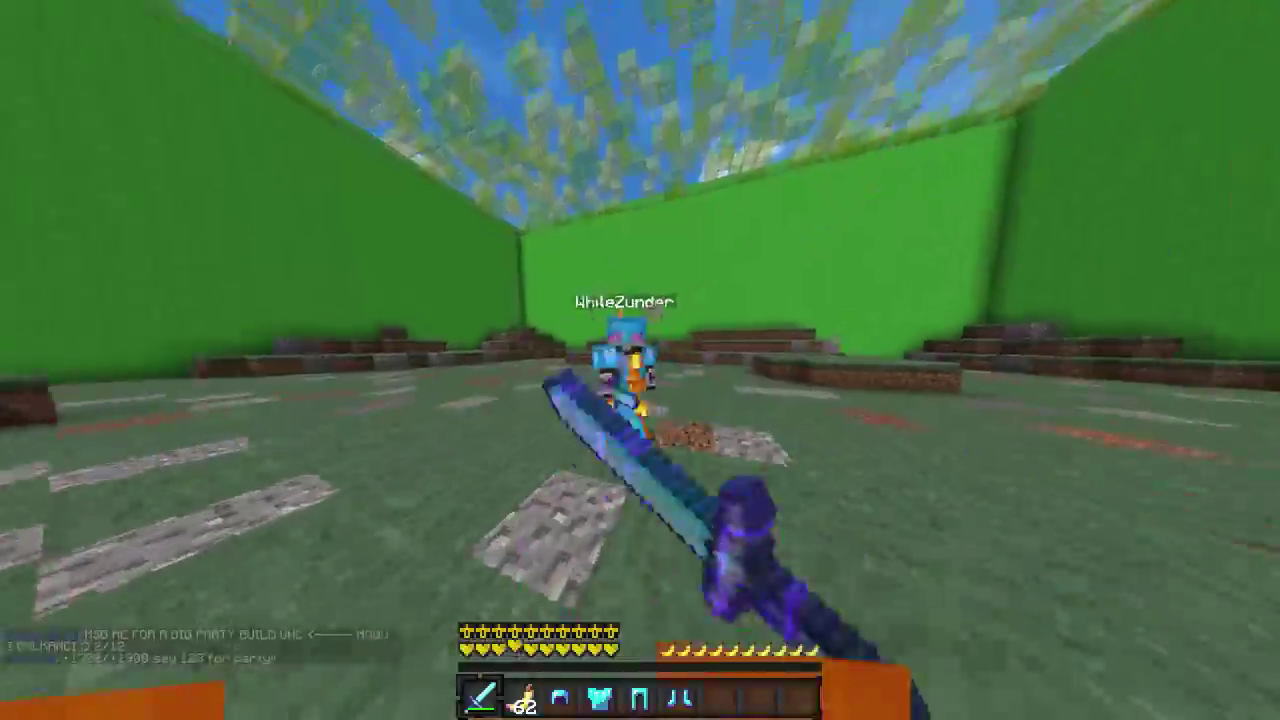
{"action": "left_click", "coordinate": [640, 360]}
{"action": "left_click", "coordinate": [640, 360]}
{"action": "left_click", "coordinate": [640, 360]}
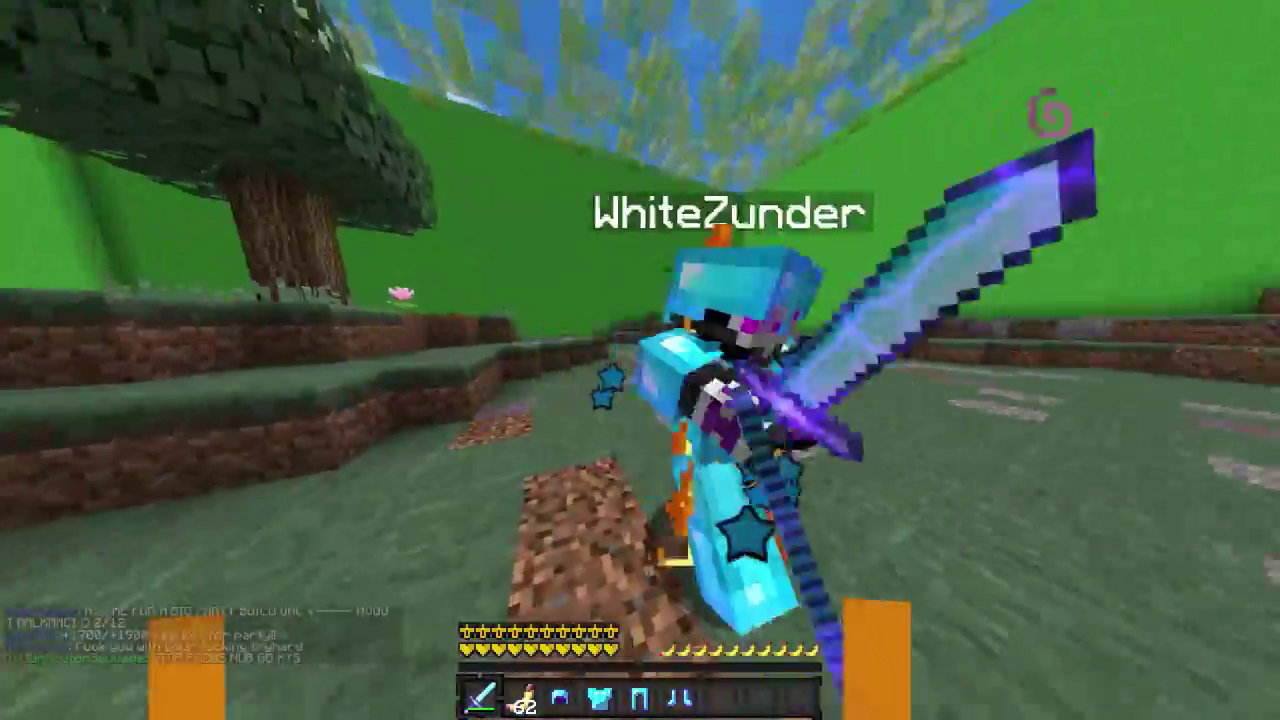
{"action": "left_click", "coordinate": [640, 360]}
{"action": "key", "text": "2"}
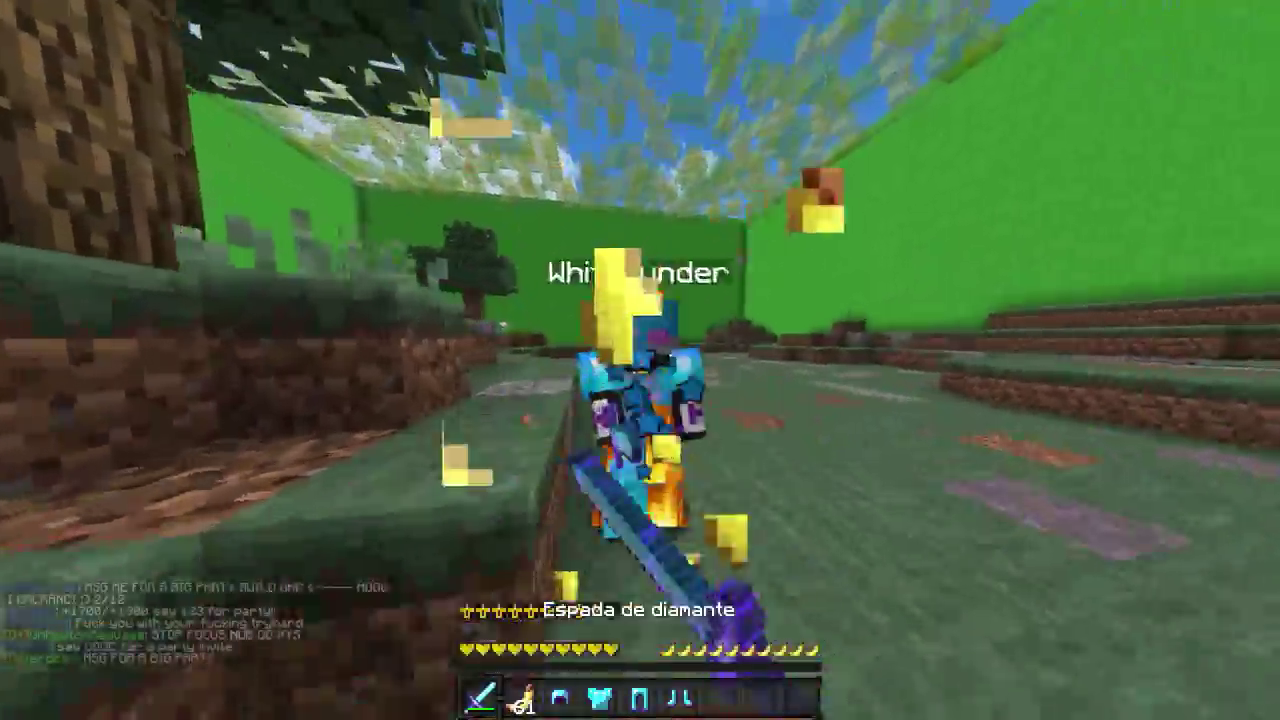
{"action": "left_click", "coordinate": [640, 360]}
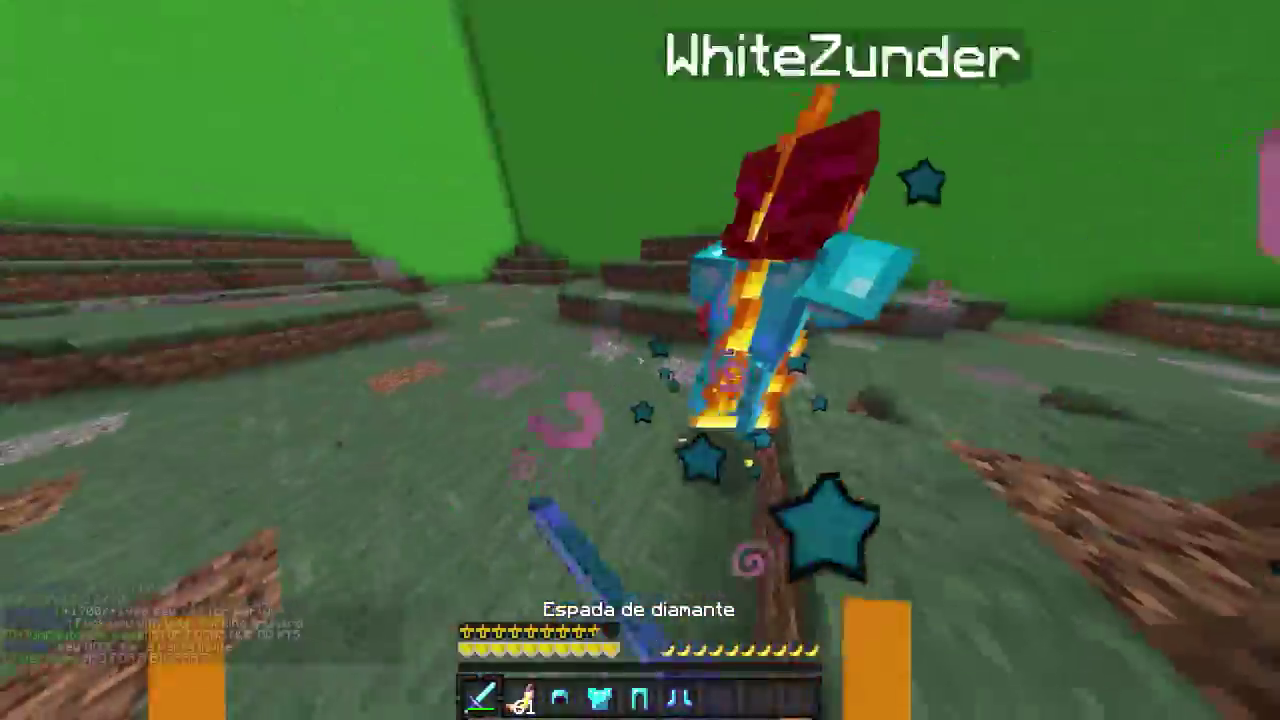
{"action": "left_click", "coordinate": [640, 360]}
{"action": "left_click", "coordinate": [640, 360]}
{"action": "left_click", "coordinate": [640, 360]}
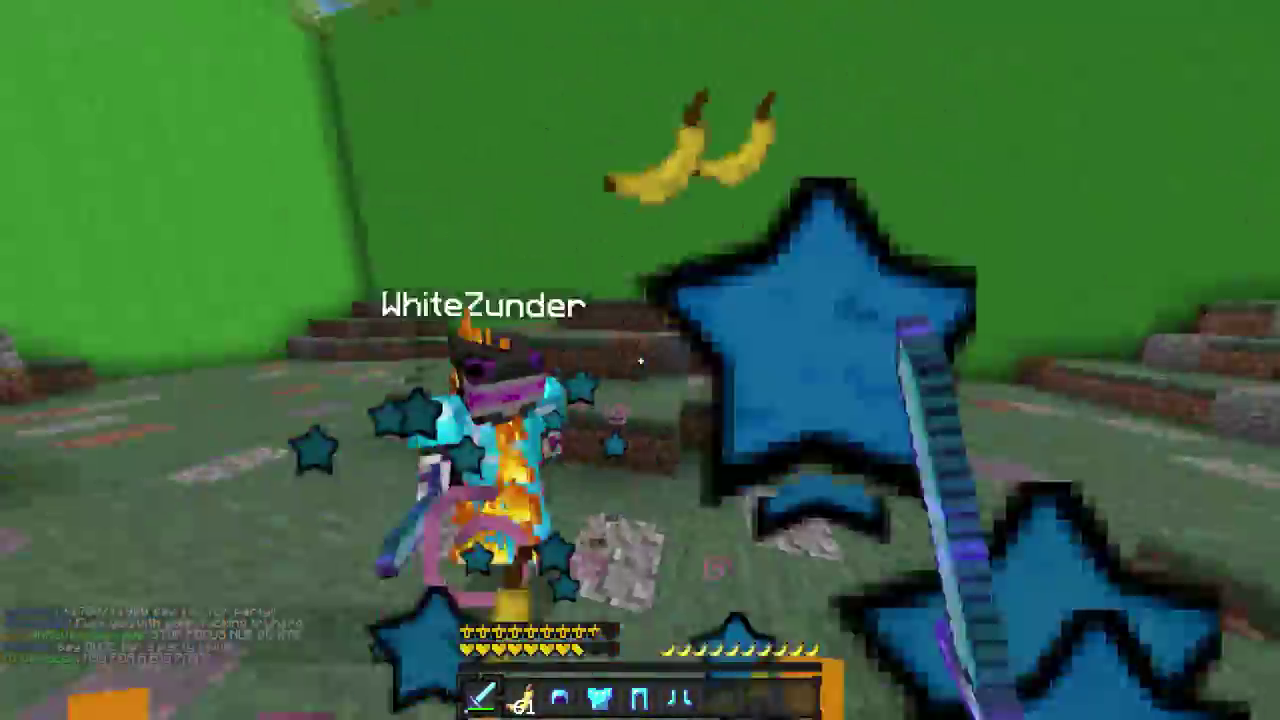
{"action": "left_click", "coordinate": [640, 360]}
{"action": "left_click", "coordinate": [640, 360]}
{"action": "left_click", "coordinate": [640, 360]}
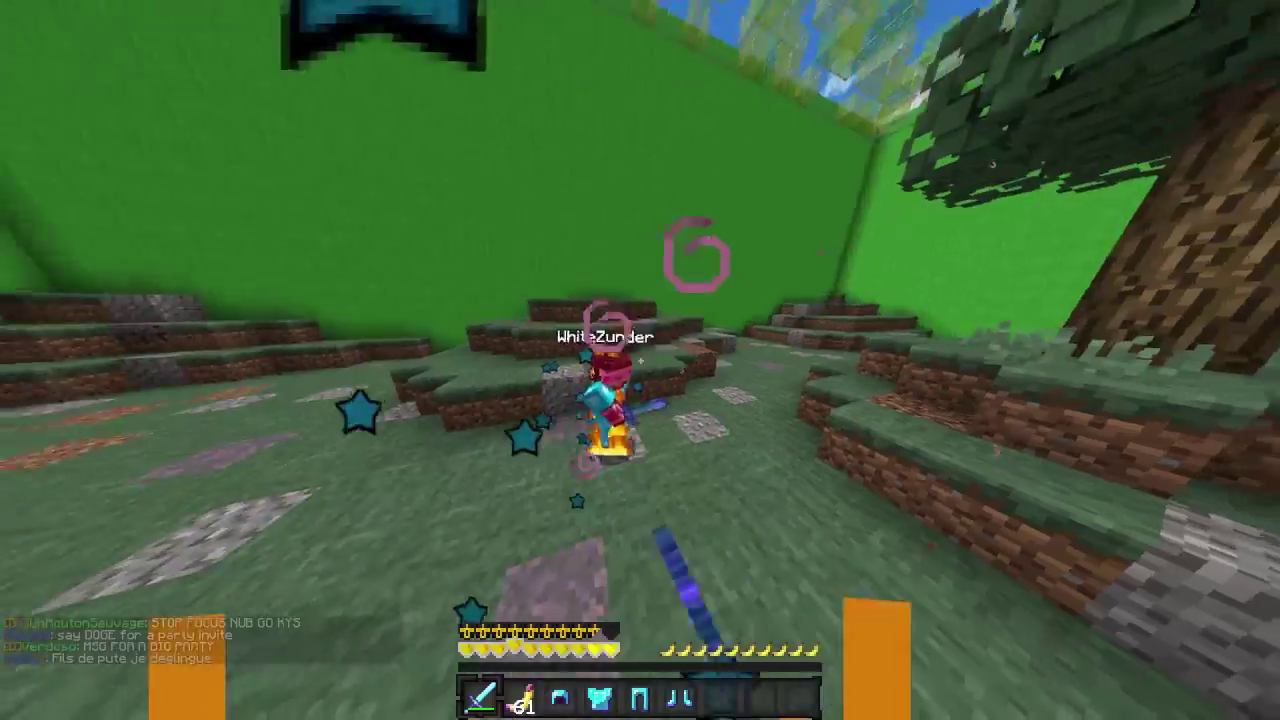
{"action": "left_click", "coordinate": [640, 360]}
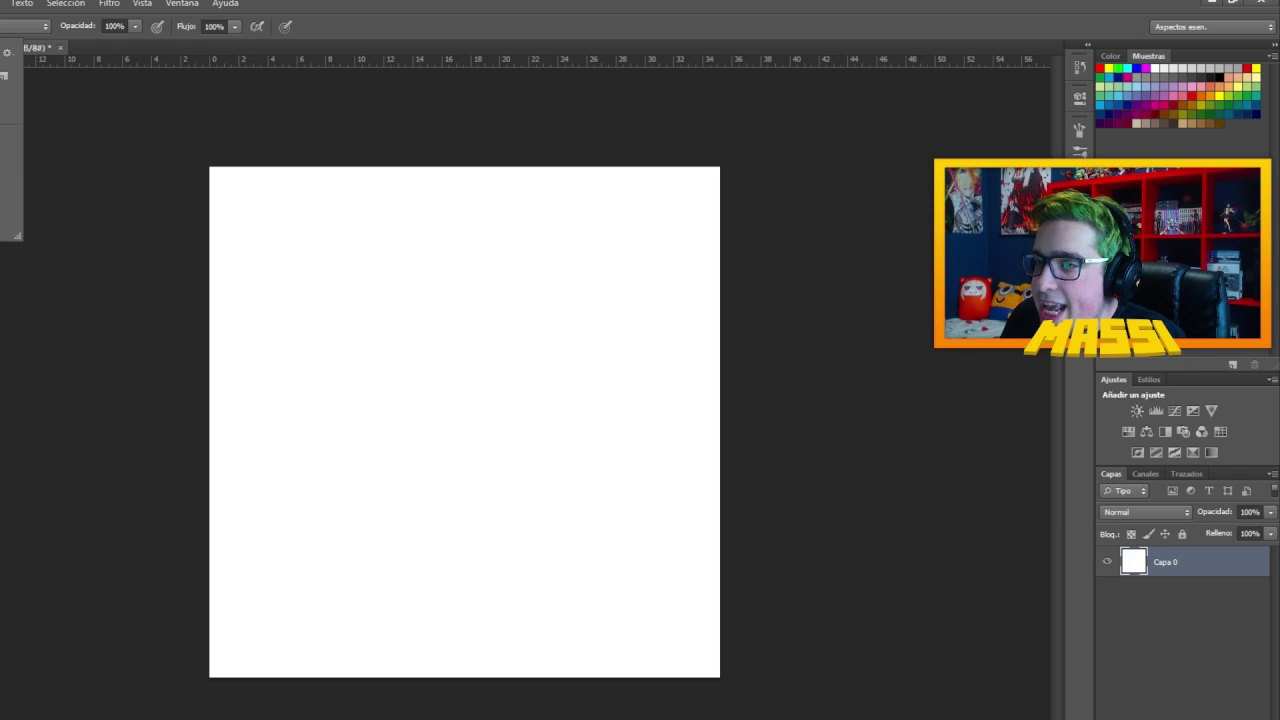
- Paint the entire white canvas dark blue with a large hard brush
{"action": "left_click", "coordinate": [234, 192]}
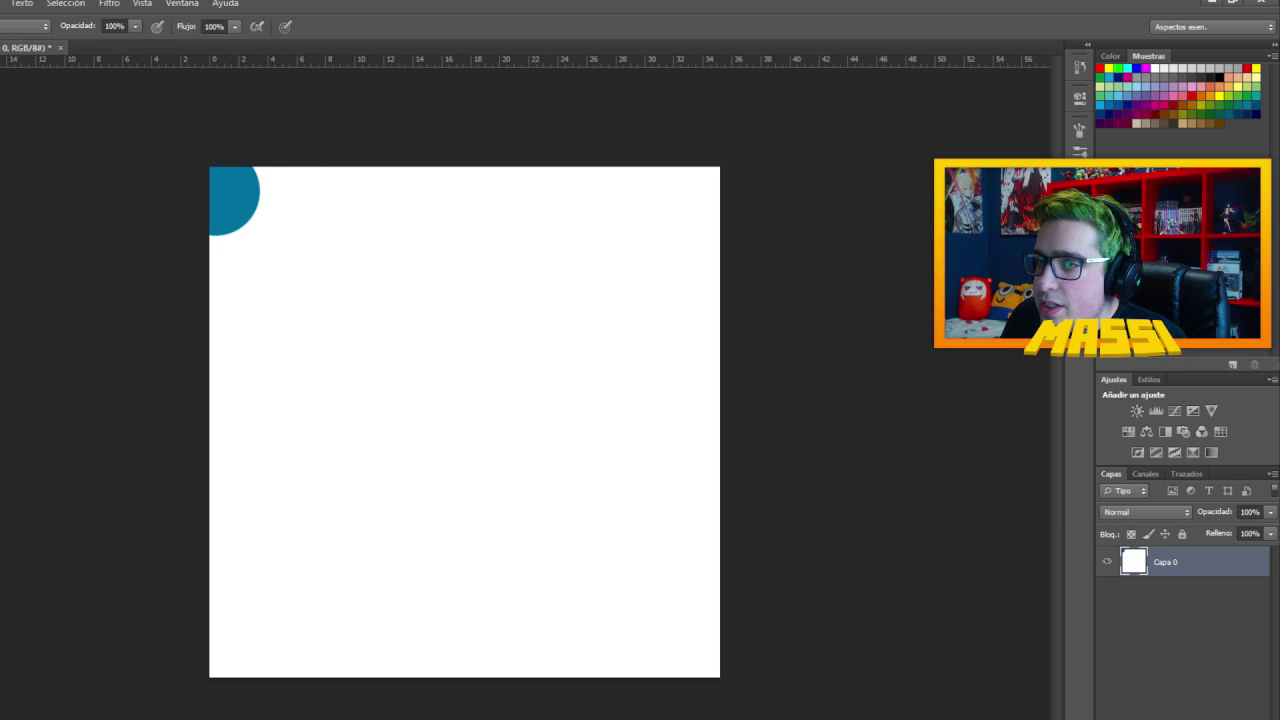
{"action": "left_click", "coordinate": [236, 200]}
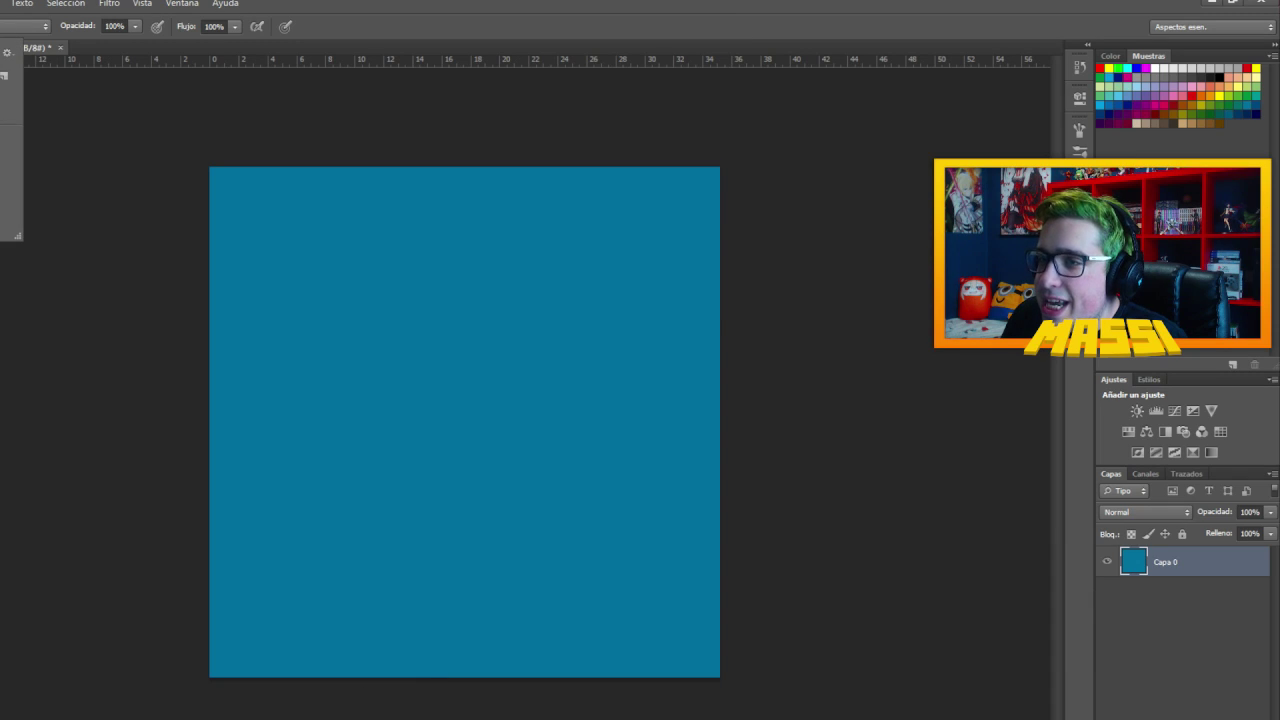
- Paint light-orange sand with a dip in the middle across the canvas's lower part and a light blue sky across its upper third
{"action": "left_click", "coordinate": [1238, 82]}
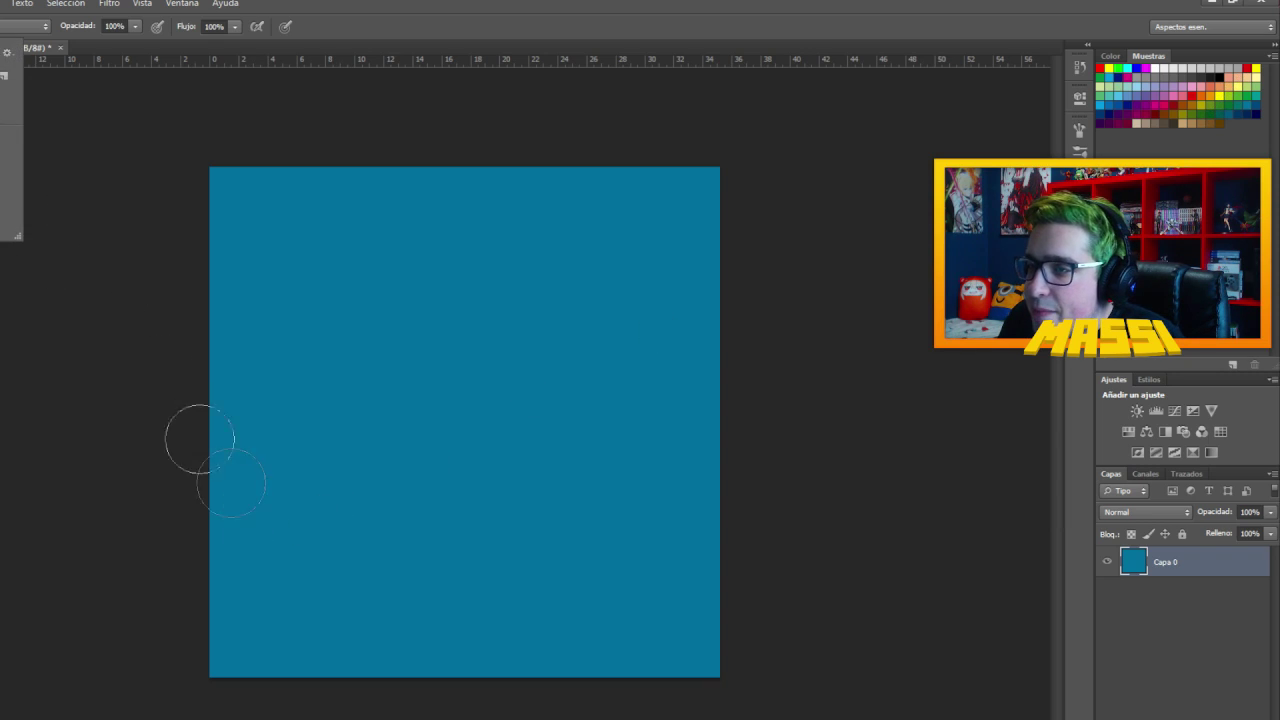
{"action": "mouse_move", "coordinate": [203, 499]}
{"action": "left_mouse_down"}
{"action": "mouse_move", "coordinate": [367, 518]}
{"action": "mouse_move", "coordinate": [468, 592]}
{"action": "mouse_move", "coordinate": [516, 652]}
{"action": "mouse_move", "coordinate": [400, 662]}
{"action": "mouse_move", "coordinate": [180, 647]}
{"action": "mouse_move", "coordinate": [207, 543]}
{"action": "mouse_move", "coordinate": [250, 607]}
{"action": "mouse_move", "coordinate": [301, 636]}
{"action": "mouse_move", "coordinate": [372, 645]}
{"action": "mouse_move", "coordinate": [440, 612]}
{"action": "left_mouse_up"}
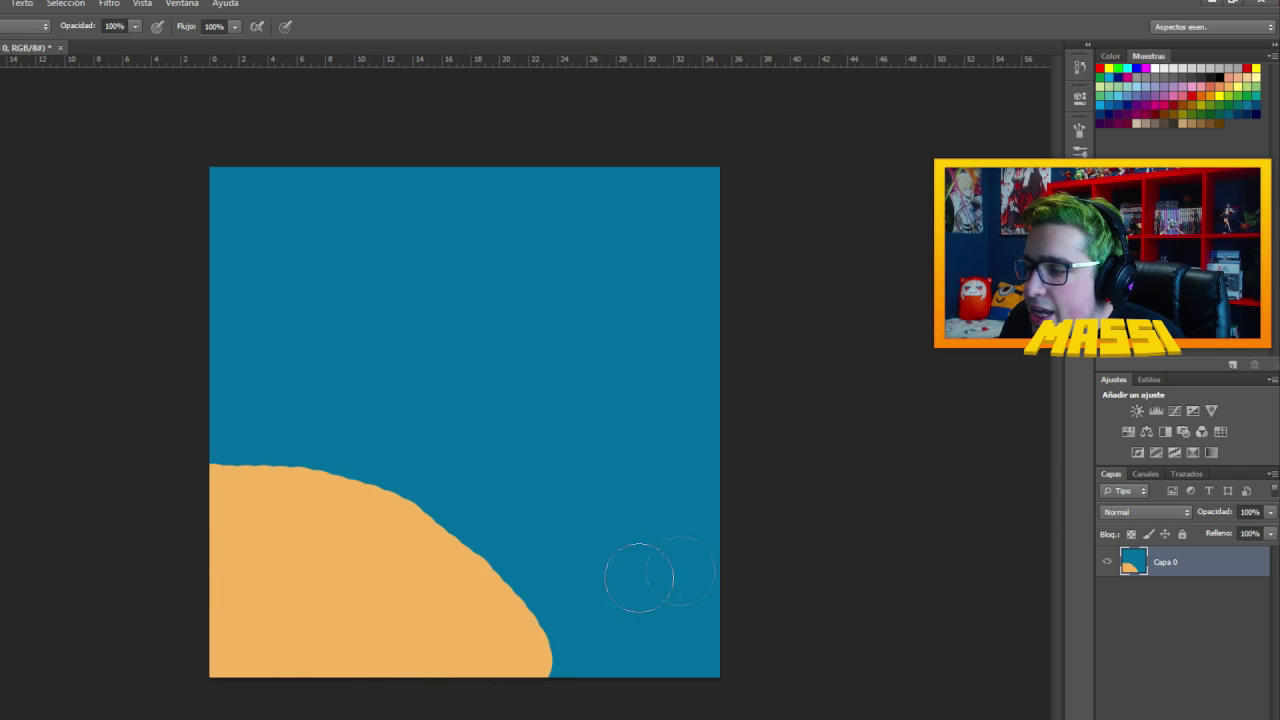
{"action": "mouse_move", "coordinate": [728, 497]}
{"action": "left_mouse_down"}
{"action": "mouse_move", "coordinate": [524, 554]}
{"action": "mouse_move", "coordinate": [449, 628]}
{"action": "mouse_move", "coordinate": [564, 565]}
{"action": "mouse_move", "coordinate": [552, 597]}
{"action": "mouse_move", "coordinate": [649, 528]}
{"action": "mouse_move", "coordinate": [718, 571]}
{"action": "mouse_move", "coordinate": [566, 687]}
{"action": "mouse_move", "coordinate": [641, 685]}
{"action": "mouse_move", "coordinate": [646, 672]}
{"action": "mouse_move", "coordinate": [534, 569]}
{"action": "mouse_move", "coordinate": [549, 554]}
{"action": "mouse_move", "coordinate": [566, 690]}
{"action": "left_mouse_up"}
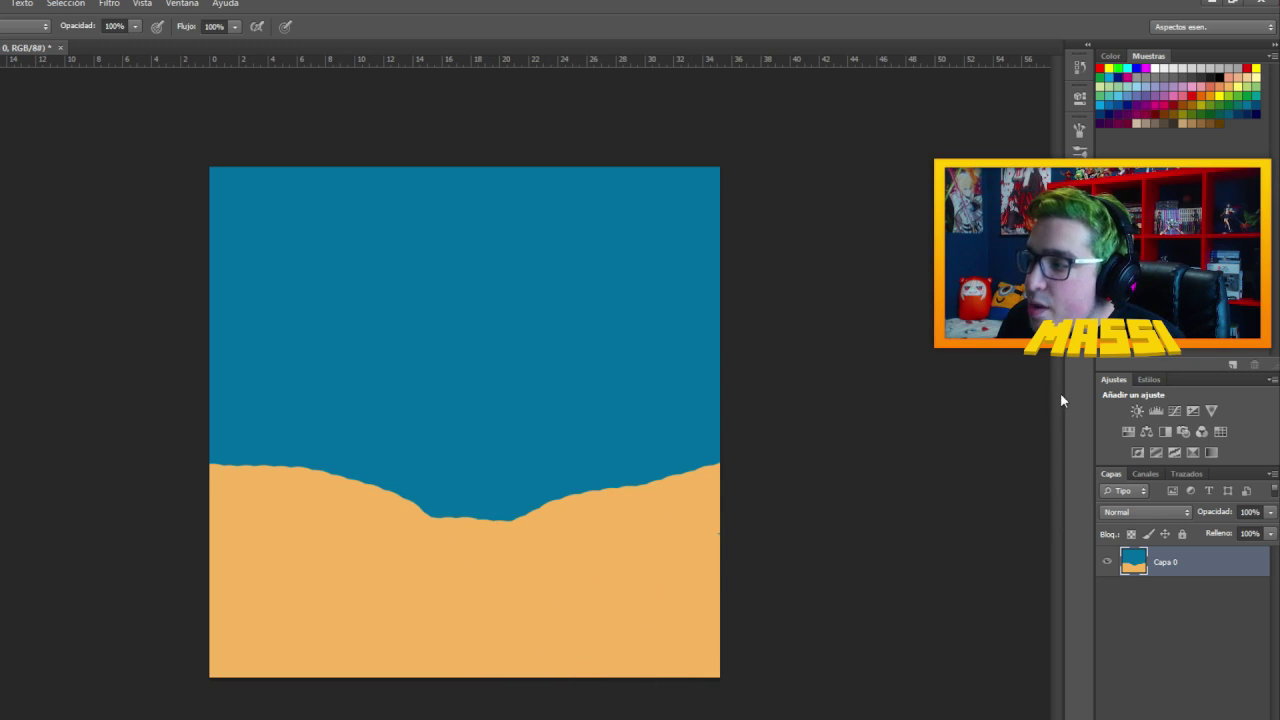
{"action": "left_click", "coordinate": [1107, 97]}
{"action": "mouse_move", "coordinate": [171, 206]}
{"action": "left_mouse_down"}
{"action": "mouse_move", "coordinate": [214, 186]}
{"action": "mouse_move", "coordinate": [709, 176]}
{"action": "mouse_move", "coordinate": [731, 201]}
{"action": "mouse_move", "coordinate": [662, 258]}
{"action": "mouse_move", "coordinate": [202, 255]}
{"action": "mouse_move", "coordinate": [211, 295]}
{"action": "mouse_move", "coordinate": [312, 316]}
{"action": "mouse_move", "coordinate": [753, 291]}
{"action": "mouse_move", "coordinate": [660, 200]}
{"action": "mouse_move", "coordinate": [362, 229]}
{"action": "mouse_move", "coordinate": [712, 280]}
{"action": "mouse_move", "coordinate": [572, 231]}
{"action": "mouse_move", "coordinate": [618, 240]}
{"action": "mouse_move", "coordinate": [327, 249]}
{"action": "mouse_move", "coordinate": [126, 209]}
{"action": "left_mouse_up"}
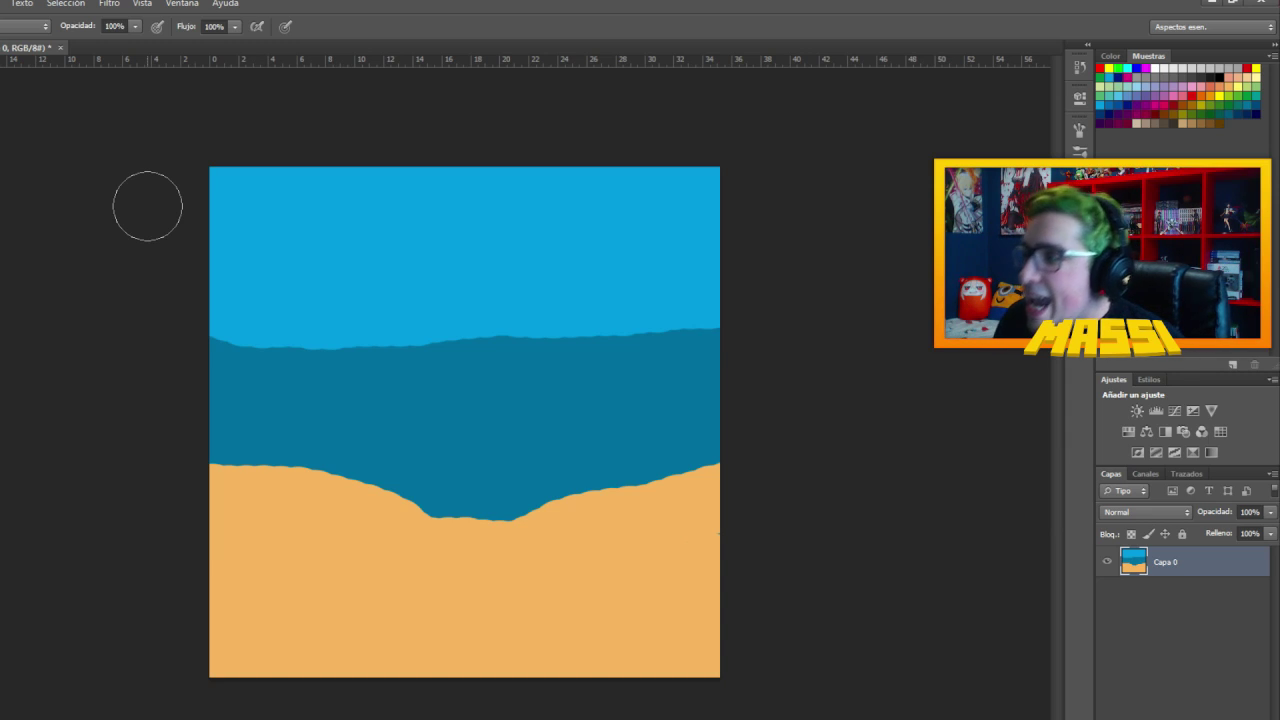
- Draw a white wavy bird near each upper corner of the sky and a yellow half sun between them at the upper edge
{"action": "mouse_move", "coordinate": [3, 140]}
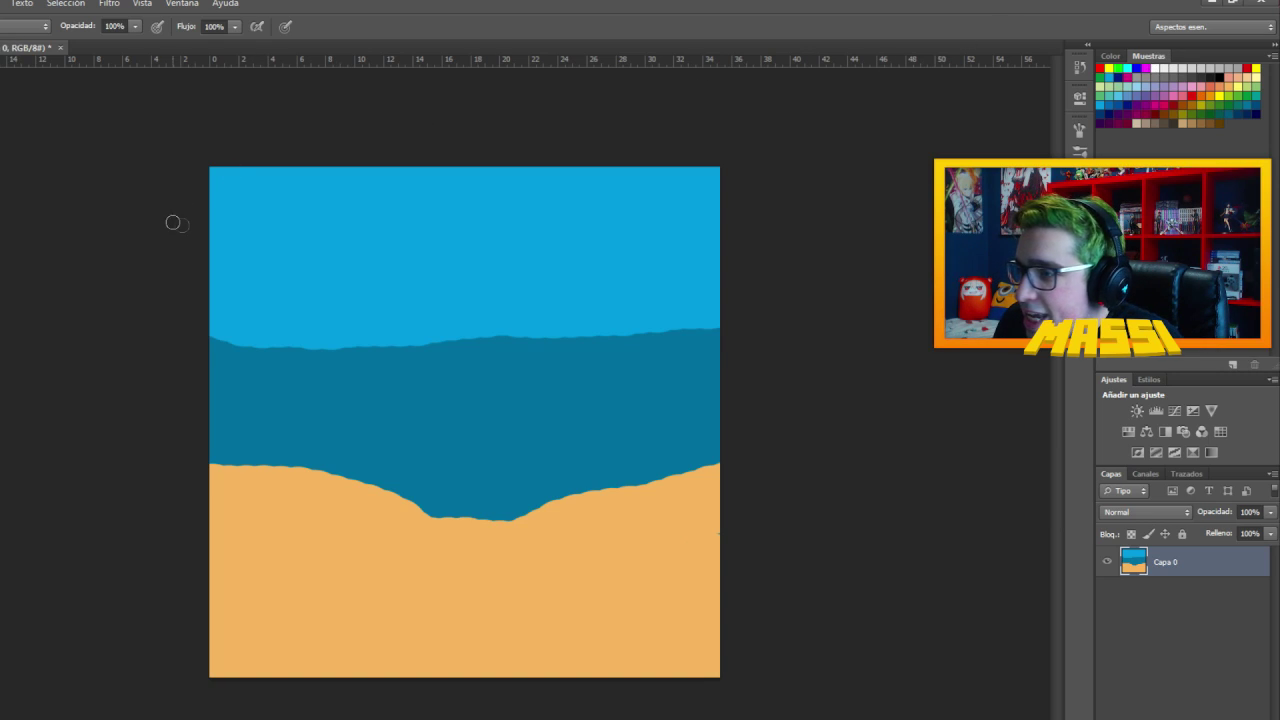
{"action": "left_click_drag", "start_coordinate": [258, 196], "coordinate": [324, 202]}
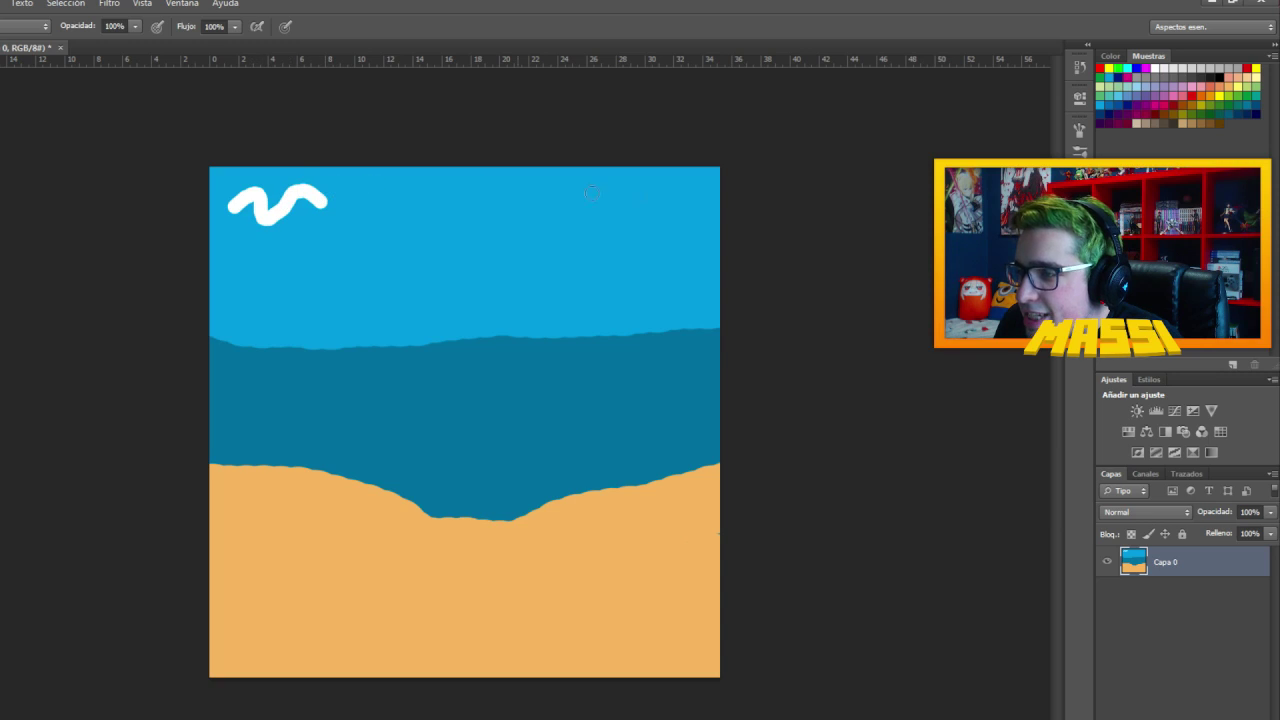
{"action": "mouse_move", "coordinate": [594, 204]}
{"action": "left_mouse_down"}
{"action": "mouse_move", "coordinate": [635, 207]}
{"action": "mouse_move", "coordinate": [645, 192]}
{"action": "mouse_move", "coordinate": [676, 193]}
{"action": "left_mouse_up"}
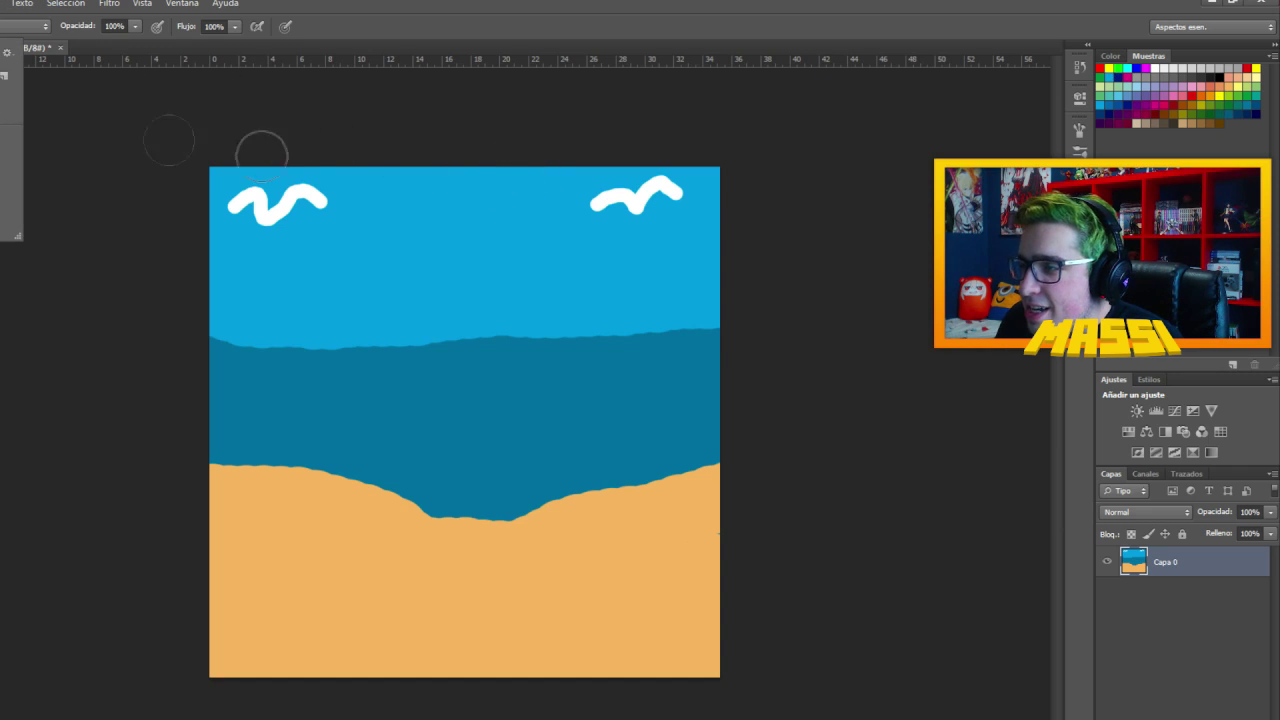
{"action": "mouse_move", "coordinate": [474, 153]}
{"action": "left_mouse_down"}
{"action": "mouse_move", "coordinate": [488, 187]}
{"action": "mouse_move", "coordinate": [549, 160]}
{"action": "mouse_move", "coordinate": [532, 186]}
{"action": "mouse_move", "coordinate": [491, 195]}
{"action": "mouse_move", "coordinate": [449, 163]}
{"action": "left_mouse_up"}
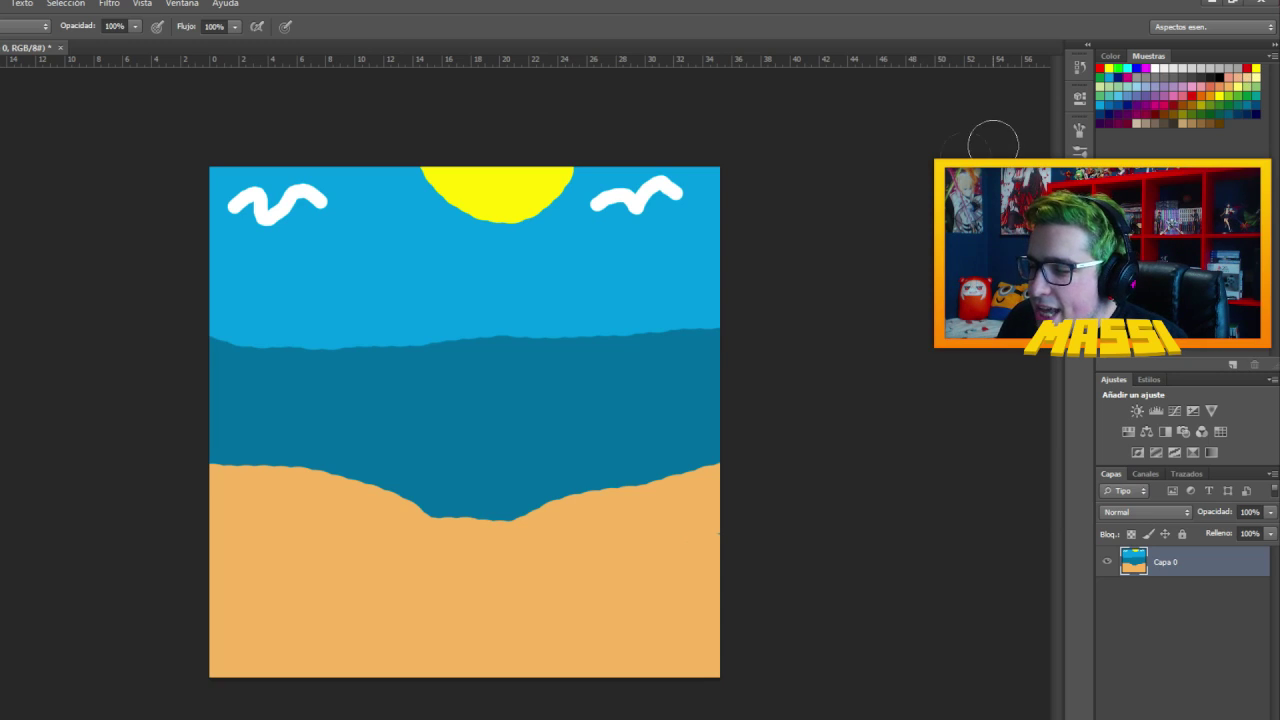
- Paint a pale skin-toned figure in the middle of the beach, with two arms, a broad torso, a short neck and a blocky head
{"action": "left_click", "coordinate": [306, 553]}
{"action": "mouse_move", "coordinate": [306, 553]}
{"action": "left_mouse_down"}
{"action": "mouse_move", "coordinate": [304, 670]}
{"action": "mouse_move", "coordinate": [305, 512]}
{"action": "mouse_move", "coordinate": [314, 663]}
{"action": "left_mouse_up"}
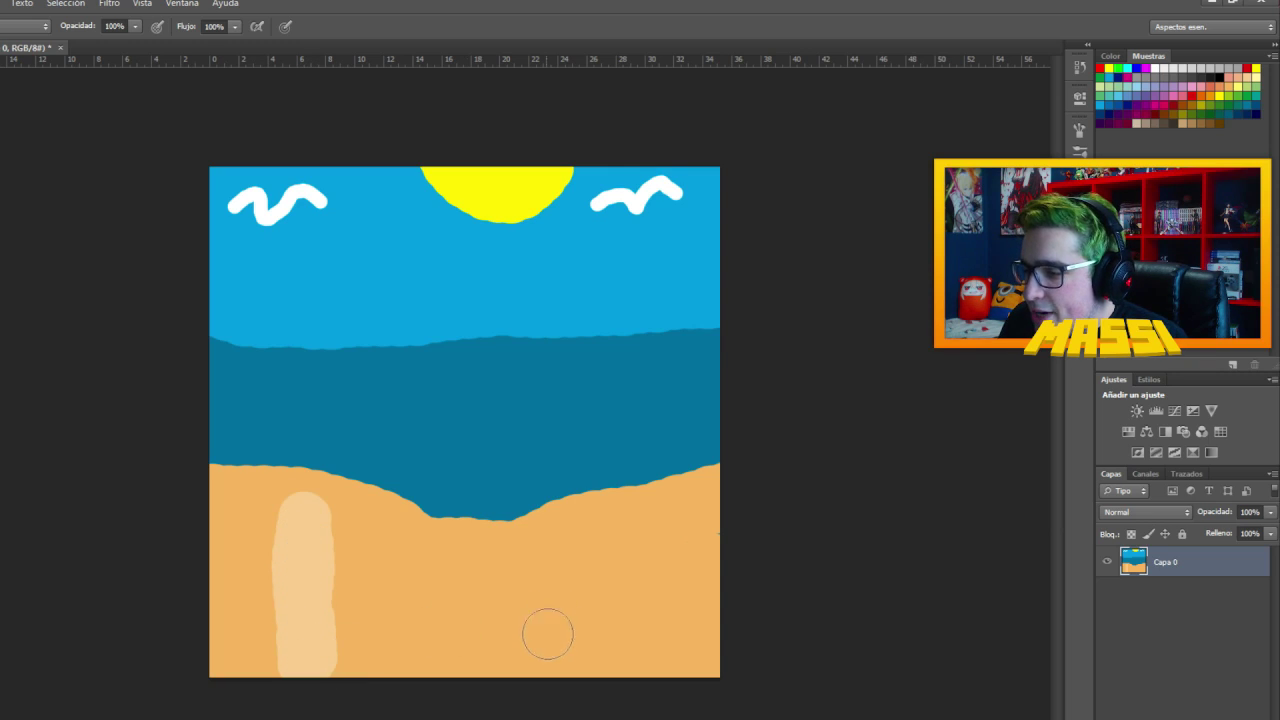
{"action": "mouse_move", "coordinate": [616, 667]}
{"action": "left_mouse_down"}
{"action": "mouse_move", "coordinate": [615, 528]}
{"action": "mouse_move", "coordinate": [613, 688]}
{"action": "mouse_move", "coordinate": [598, 527]}
{"action": "mouse_move", "coordinate": [606, 677]}
{"action": "left_mouse_up"}
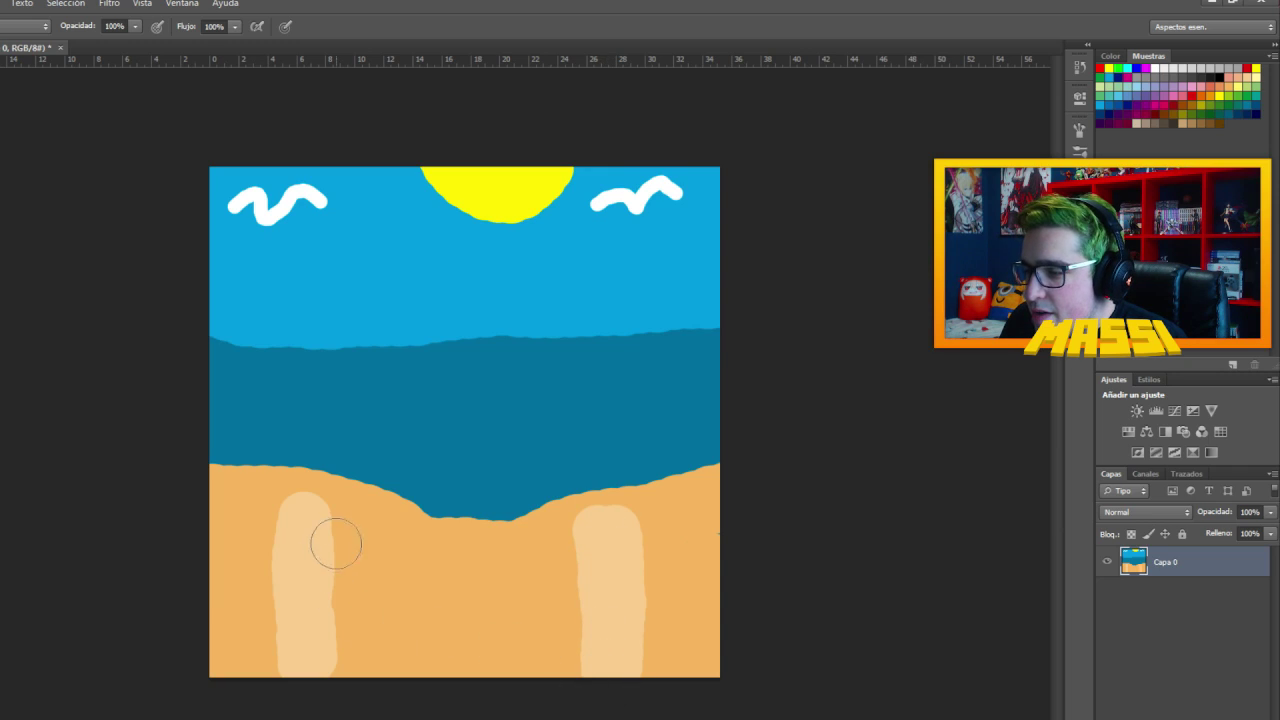
{"action": "mouse_move", "coordinate": [400, 665]}
{"action": "left_mouse_down"}
{"action": "mouse_move", "coordinate": [394, 522]}
{"action": "mouse_move", "coordinate": [514, 509]}
{"action": "mouse_move", "coordinate": [530, 574]}
{"action": "mouse_move", "coordinate": [519, 681]}
{"action": "mouse_move", "coordinate": [424, 670]}
{"action": "mouse_move", "coordinate": [433, 559]}
{"action": "mouse_move", "coordinate": [455, 630]}
{"action": "mouse_move", "coordinate": [483, 593]}
{"action": "mouse_move", "coordinate": [490, 612]}
{"action": "mouse_move", "coordinate": [507, 523]}
{"action": "mouse_move", "coordinate": [526, 506]}
{"action": "mouse_move", "coordinate": [518, 478]}
{"action": "mouse_move", "coordinate": [396, 475]}
{"action": "mouse_move", "coordinate": [375, 547]}
{"action": "mouse_move", "coordinate": [381, 484]}
{"action": "mouse_move", "coordinate": [344, 455]}
{"action": "mouse_move", "coordinate": [296, 481]}
{"action": "mouse_move", "coordinate": [297, 667]}
{"action": "mouse_move", "coordinate": [328, 495]}
{"action": "mouse_move", "coordinate": [320, 468]}
{"action": "mouse_move", "coordinate": [374, 437]}
{"action": "mouse_move", "coordinate": [569, 436]}
{"action": "mouse_move", "coordinate": [598, 451]}
{"action": "mouse_move", "coordinate": [618, 500]}
{"action": "mouse_move", "coordinate": [621, 674]}
{"action": "mouse_move", "coordinate": [575, 451]}
{"action": "mouse_move", "coordinate": [604, 509]}
{"action": "mouse_move", "coordinate": [566, 462]}
{"action": "mouse_move", "coordinate": [525, 451]}
{"action": "mouse_move", "coordinate": [521, 467]}
{"action": "mouse_move", "coordinate": [543, 458]}
{"action": "mouse_move", "coordinate": [346, 475]}
{"action": "mouse_move", "coordinate": [370, 469]}
{"action": "mouse_move", "coordinate": [312, 467]}
{"action": "left_mouse_up"}
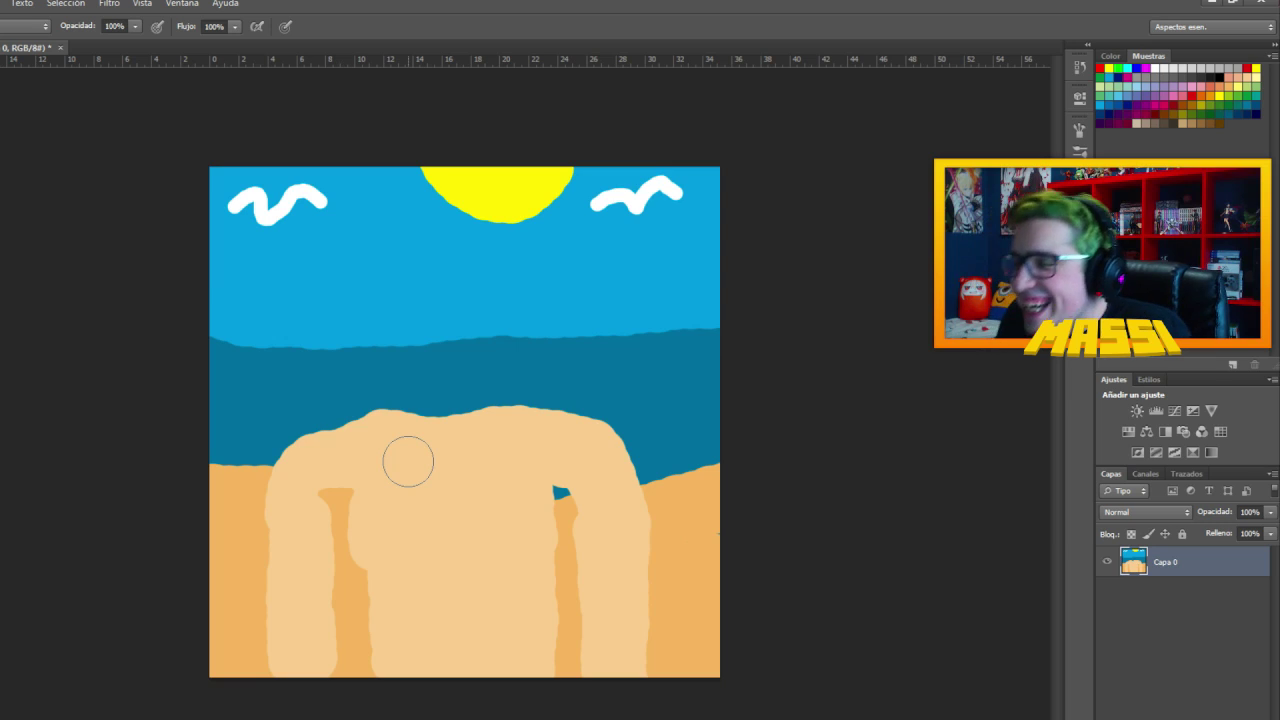
{"action": "mouse_move", "coordinate": [407, 461]}
{"action": "left_mouse_down"}
{"action": "mouse_move", "coordinate": [440, 394]}
{"action": "mouse_move", "coordinate": [468, 386]}
{"action": "mouse_move", "coordinate": [490, 404]}
{"action": "mouse_move", "coordinate": [414, 413]}
{"action": "mouse_move", "coordinate": [457, 409]}
{"action": "mouse_move", "coordinate": [444, 401]}
{"action": "mouse_move", "coordinate": [473, 368]}
{"action": "mouse_move", "coordinate": [561, 366]}
{"action": "mouse_move", "coordinate": [555, 313]}
{"action": "mouse_move", "coordinate": [447, 294]}
{"action": "mouse_move", "coordinate": [353, 313]}
{"action": "mouse_move", "coordinate": [341, 337]}
{"action": "mouse_move", "coordinate": [357, 362]}
{"action": "mouse_move", "coordinate": [499, 361]}
{"action": "mouse_move", "coordinate": [393, 366]}
{"action": "mouse_move", "coordinate": [359, 363]}
{"action": "mouse_move", "coordinate": [343, 344]}
{"action": "mouse_move", "coordinate": [395, 314]}
{"action": "mouse_move", "coordinate": [543, 329]}
{"action": "left_mouse_up"}
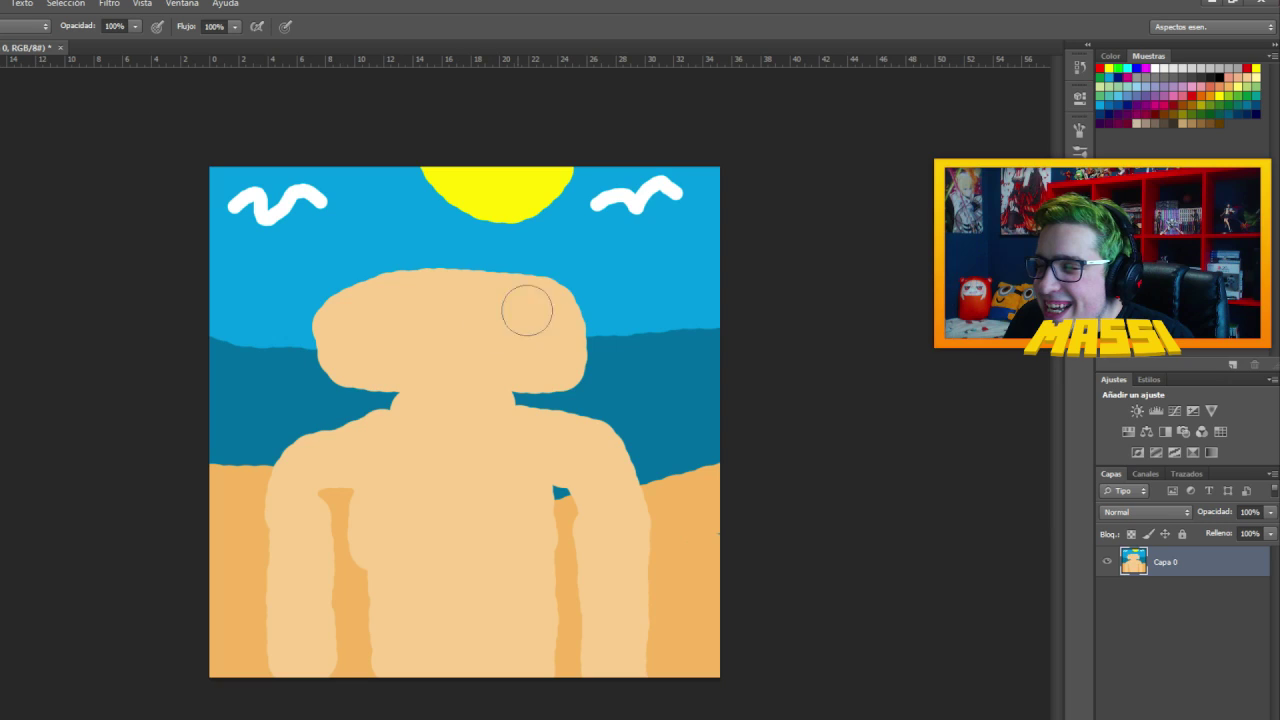
{"action": "mouse_move", "coordinate": [551, 265]}
{"action": "left_mouse_down"}
{"action": "mouse_move", "coordinate": [561, 344]}
{"action": "mouse_move", "coordinate": [537, 276]}
{"action": "mouse_move", "coordinate": [480, 263]}
{"action": "mouse_move", "coordinate": [341, 268]}
{"action": "mouse_move", "coordinate": [328, 283]}
{"action": "mouse_move", "coordinate": [340, 362]}
{"action": "mouse_move", "coordinate": [425, 368]}
{"action": "mouse_move", "coordinate": [568, 289]}
{"action": "left_mouse_up"}
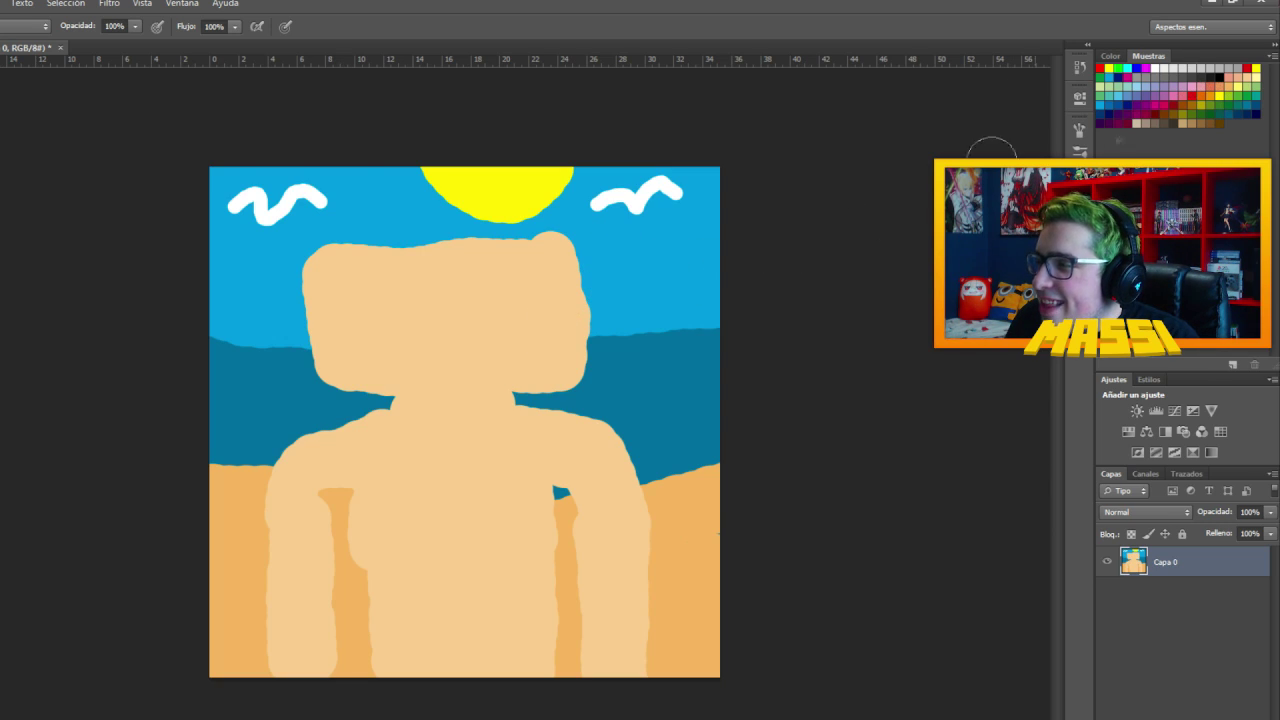
- Paint a wide red cap across the top of the head and a dark brown sideburn down each side of the face
{"action": "mouse_move", "coordinate": [557, 240]}
{"action": "left_mouse_down"}
{"action": "mouse_move", "coordinate": [554, 193]}
{"action": "mouse_move", "coordinate": [550, 226]}
{"action": "mouse_move", "coordinate": [512, 232]}
{"action": "left_mouse_up"}
{"action": "mouse_move", "coordinate": [508, 232]}
{"action": "left_mouse_down"}
{"action": "mouse_move", "coordinate": [383, 248]}
{"action": "mouse_move", "coordinate": [319, 233]}
{"action": "mouse_move", "coordinate": [322, 214]}
{"action": "mouse_move", "coordinate": [320, 232]}
{"action": "mouse_move", "coordinate": [580, 208]}
{"action": "mouse_move", "coordinate": [569, 219]}
{"action": "mouse_move", "coordinate": [586, 199]}
{"action": "mouse_move", "coordinate": [327, 237]}
{"action": "left_mouse_up"}
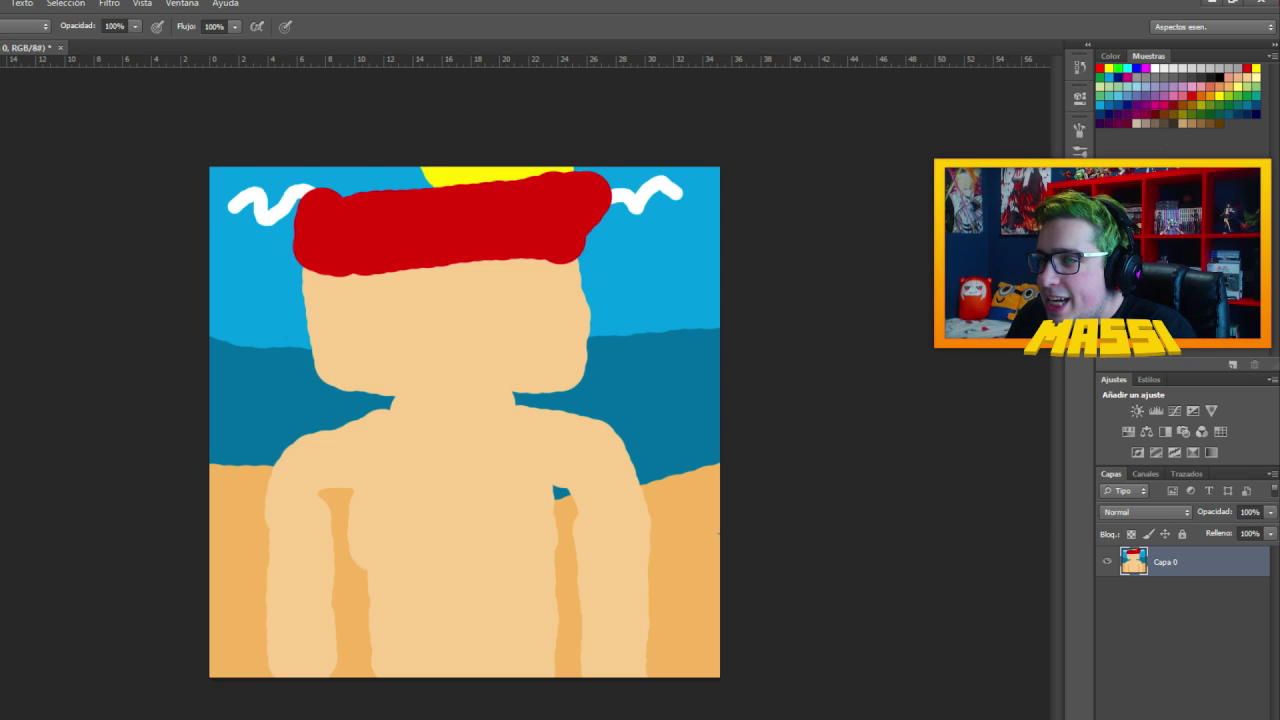
{"action": "mouse_move", "coordinate": [3, 120]}
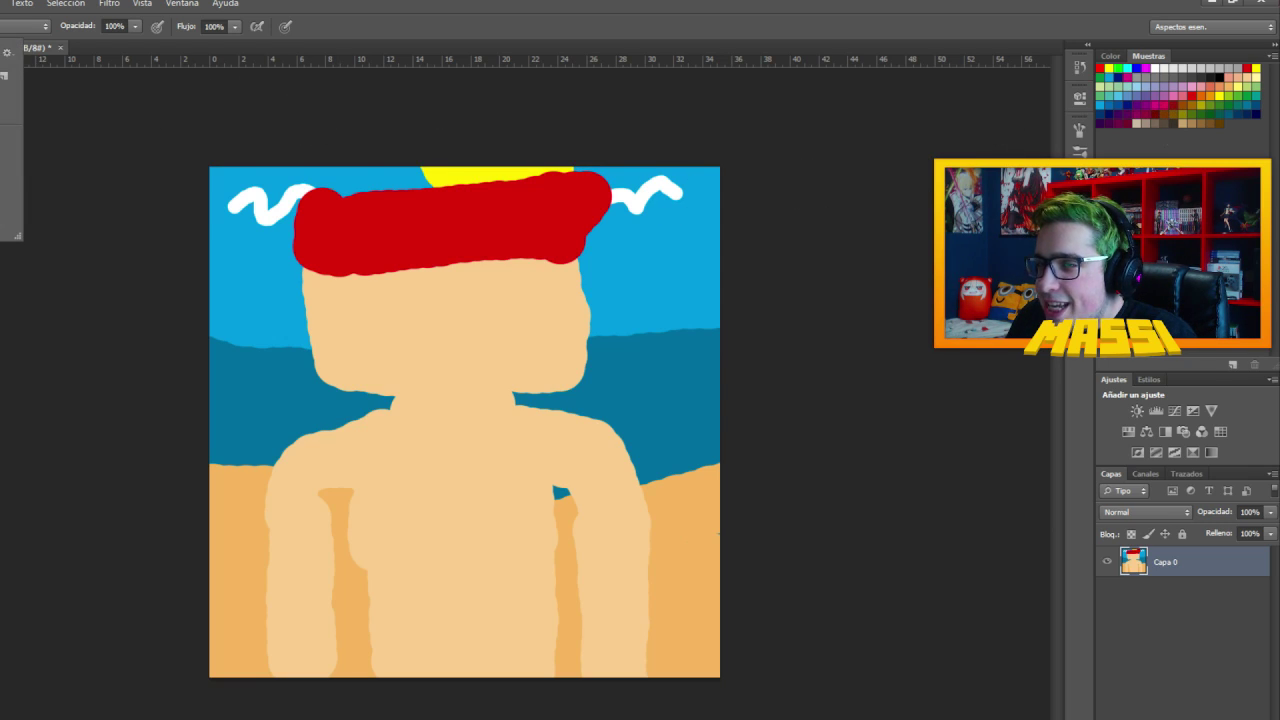
{"action": "left_click_drag", "start_coordinate": [300, 262], "coordinate": [304, 333]}
{"action": "left_click_drag", "start_coordinate": [577, 257], "coordinate": [595, 312]}
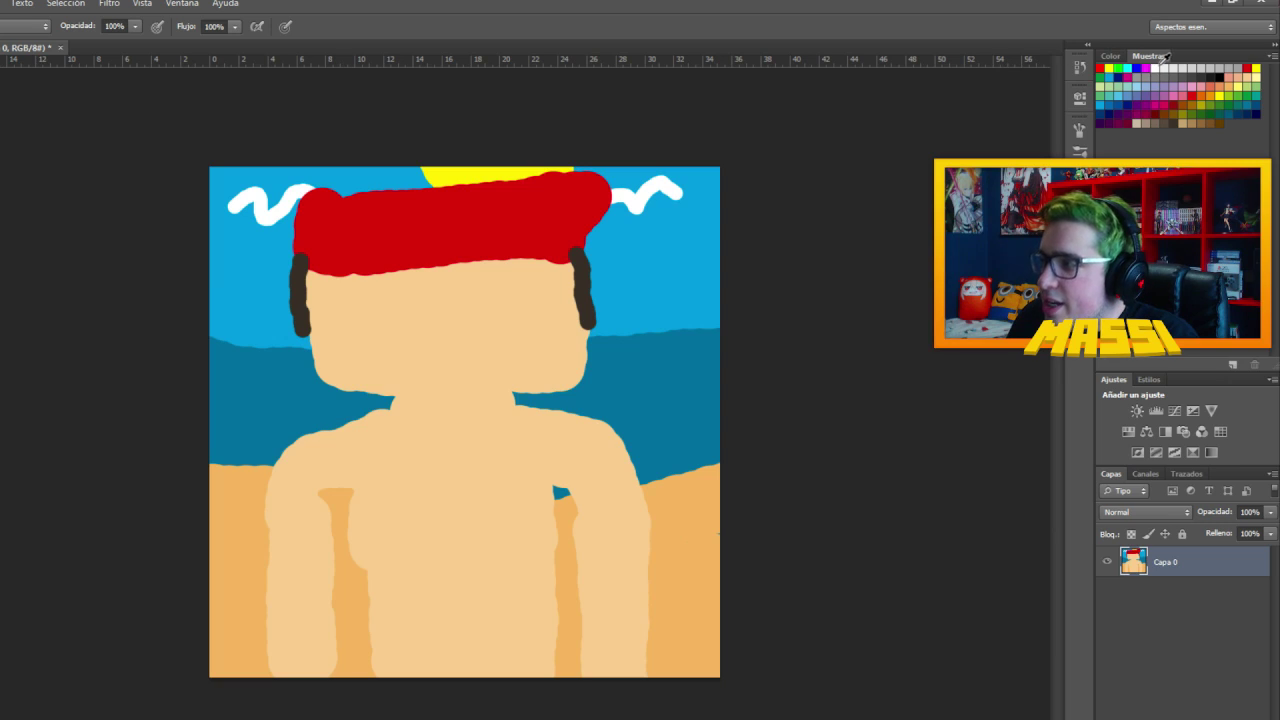
- Paint two solid white oval eyes side by side on the face below the red cap
{"action": "mouse_move", "coordinate": [3, 140]}
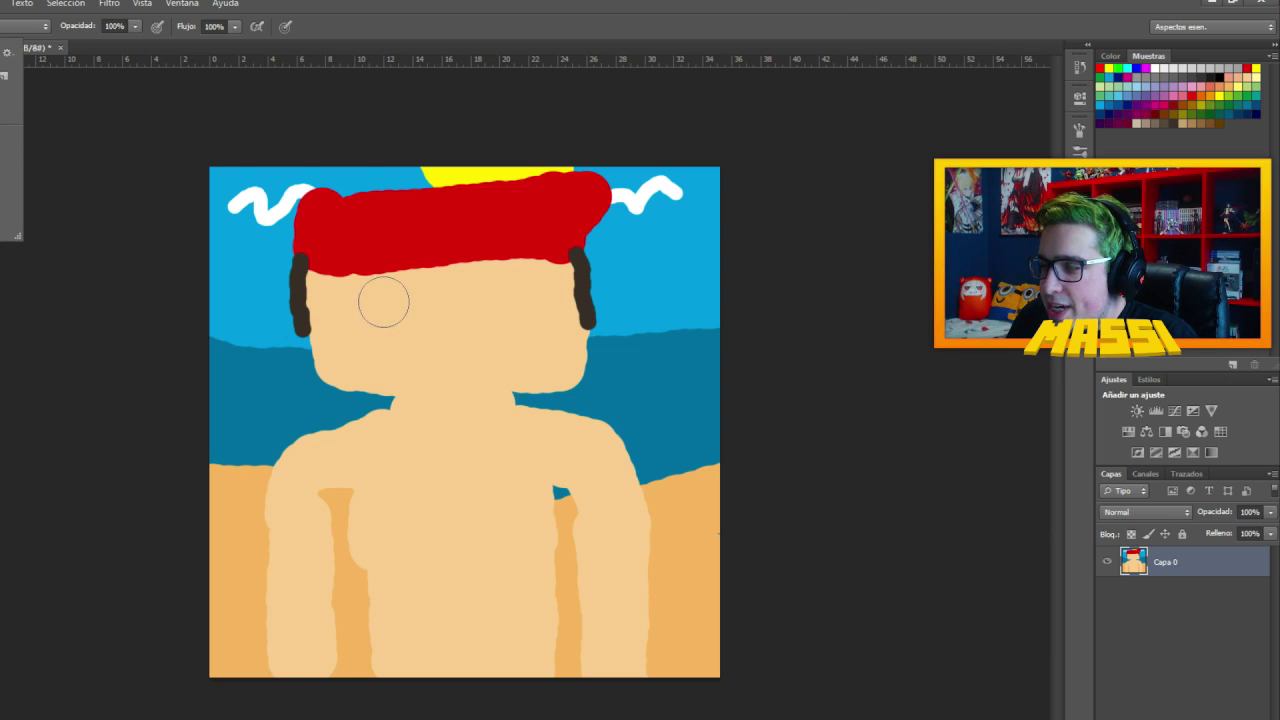
{"action": "left_click_drag", "start_coordinate": [378, 309], "coordinate": [392, 308]}
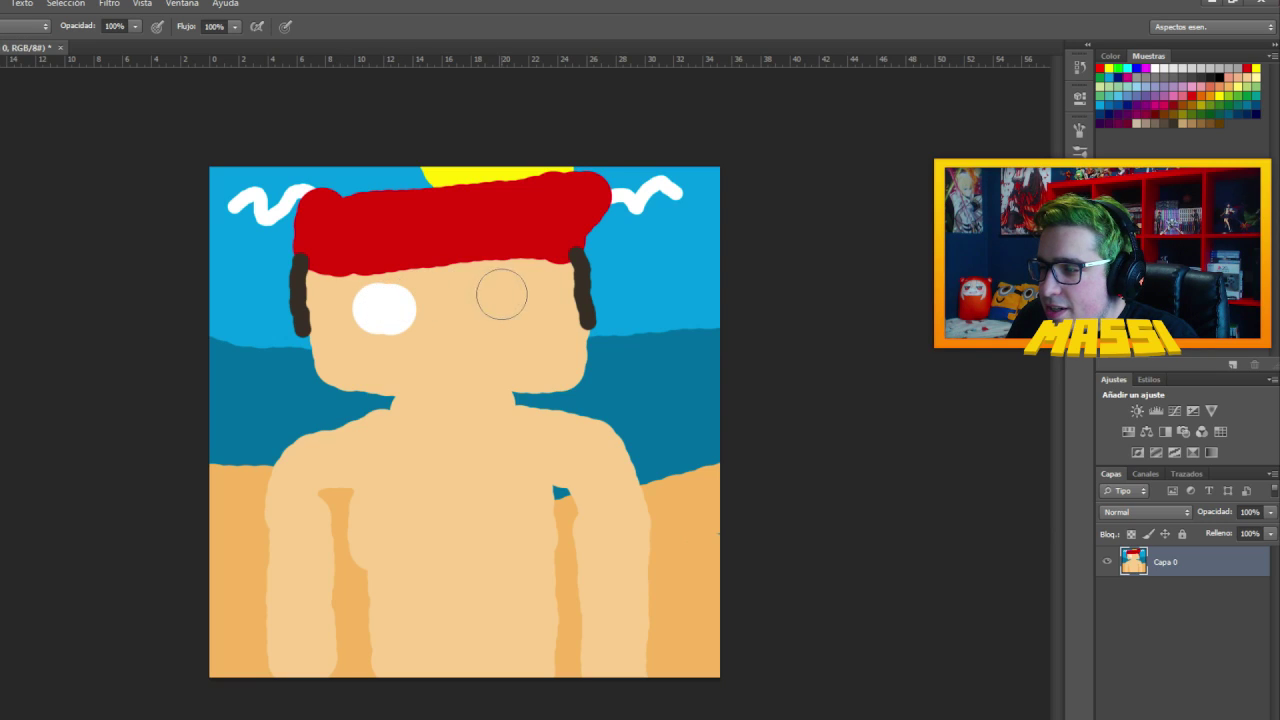
{"action": "left_click_drag", "start_coordinate": [487, 299], "coordinate": [495, 296]}
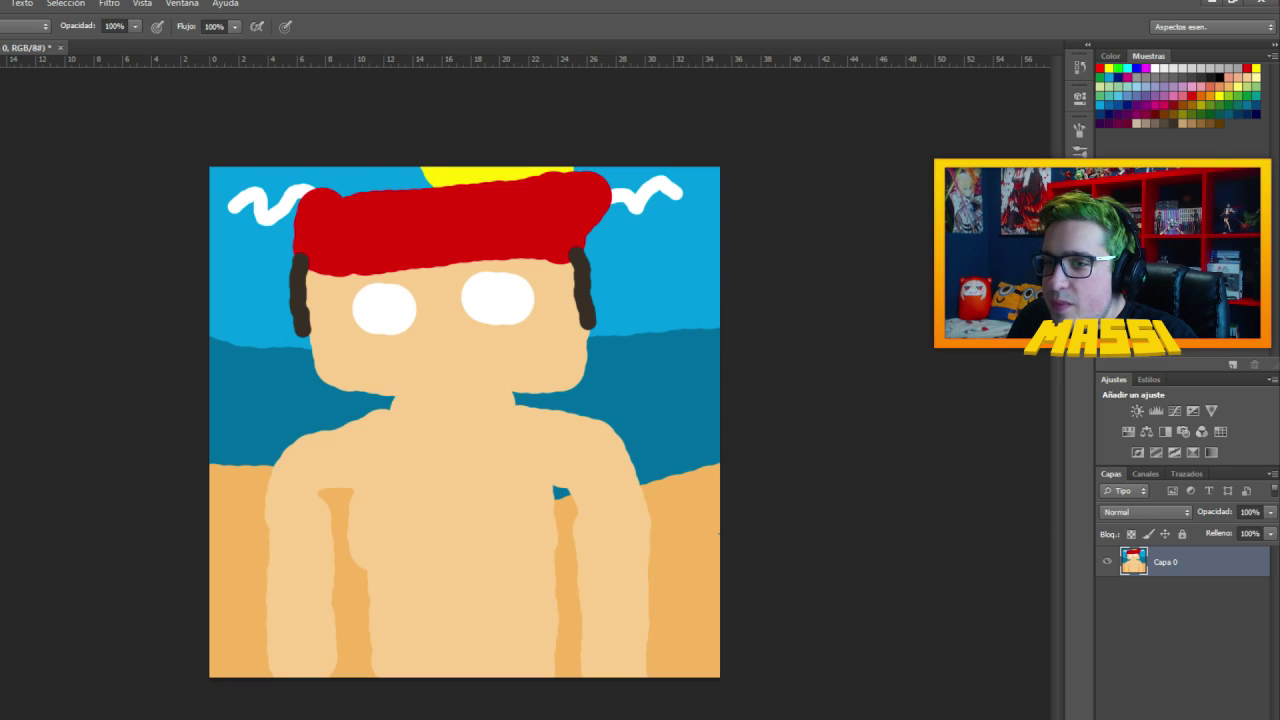
- Paint a round dark brown pupil inside each white eye
{"action": "mouse_move", "coordinate": [3, 140]}
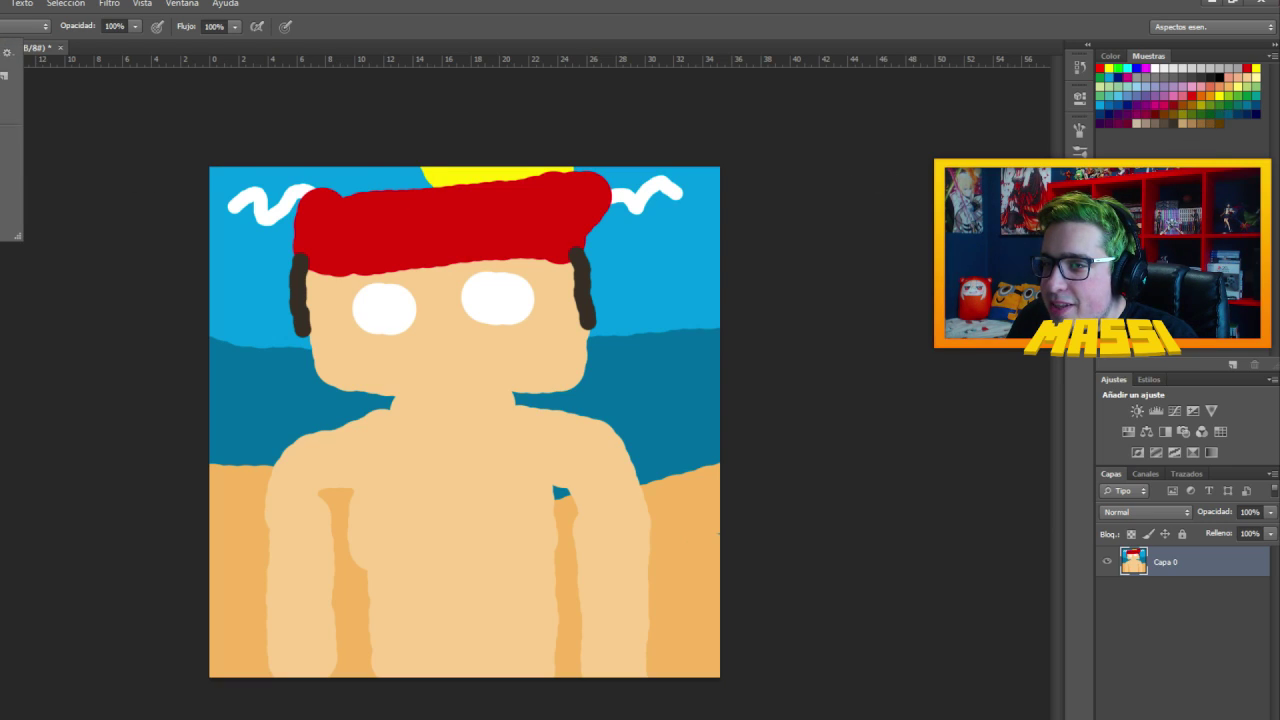
{"action": "left_click_drag", "start_coordinate": [497, 290], "coordinate": [506, 298]}
{"action": "left_click_drag", "start_coordinate": [369, 300], "coordinate": [373, 300]}
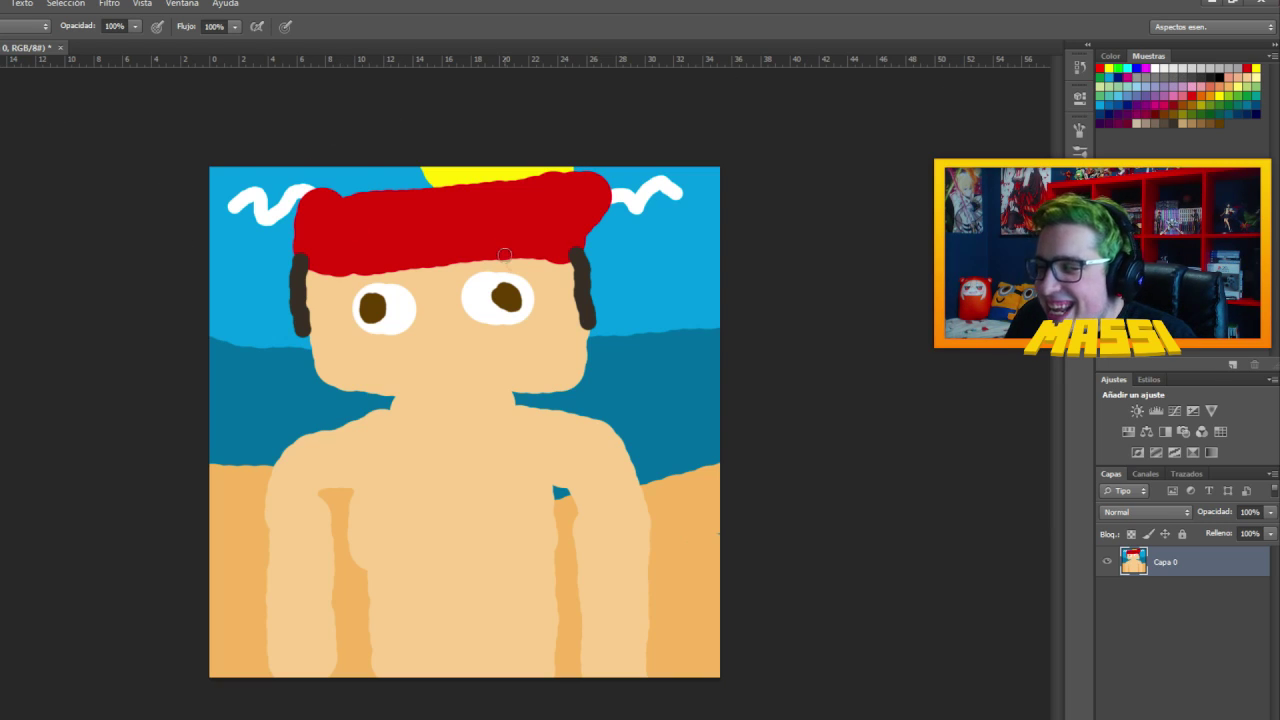
- Draw grey rectangular glasses around both eyes, with a bridge between the lenses and arms reaching the sideburns
{"action": "mouse_move", "coordinate": [456, 266]}
{"action": "left_mouse_down"}
{"action": "mouse_move", "coordinate": [461, 317]}
{"action": "mouse_move", "coordinate": [558, 316]}
{"action": "mouse_move", "coordinate": [544, 268]}
{"action": "mouse_move", "coordinate": [457, 270]}
{"action": "mouse_move", "coordinate": [417, 327]}
{"action": "mouse_move", "coordinate": [337, 327]}
{"action": "mouse_move", "coordinate": [338, 272]}
{"action": "mouse_move", "coordinate": [450, 293]}
{"action": "left_mouse_up"}
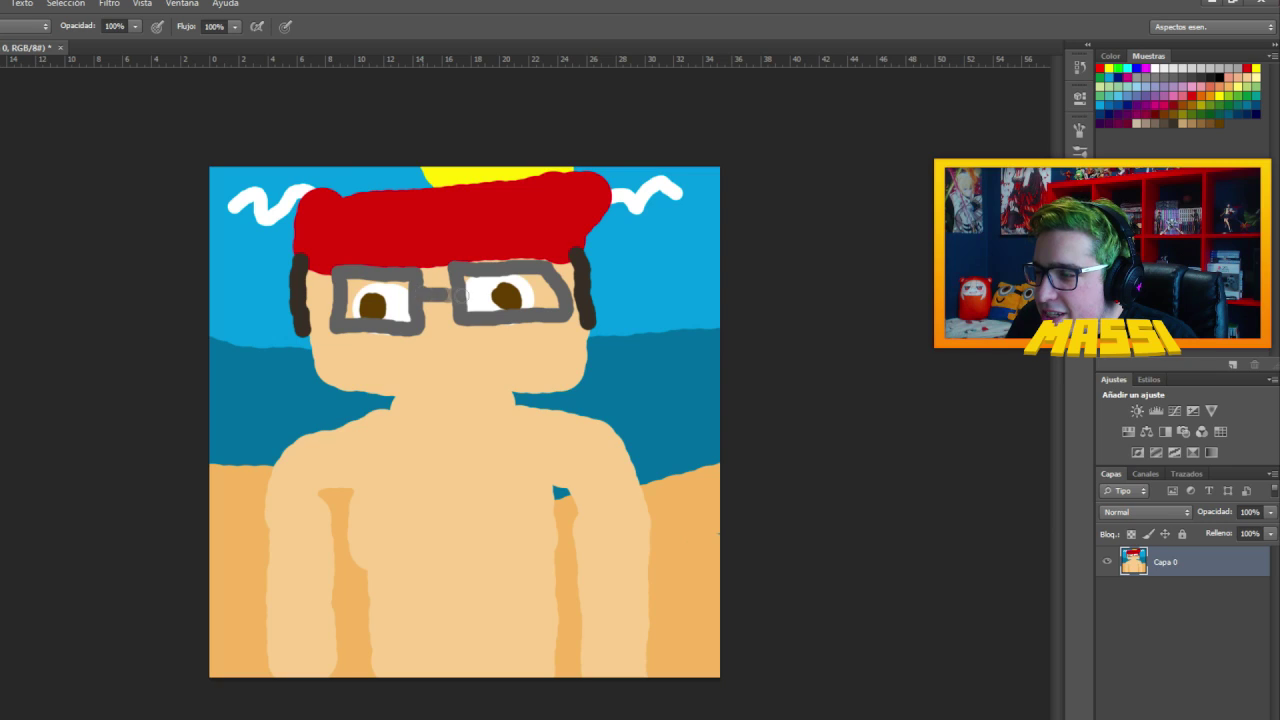
{"action": "left_click_drag", "start_coordinate": [540, 292], "coordinate": [582, 291]}
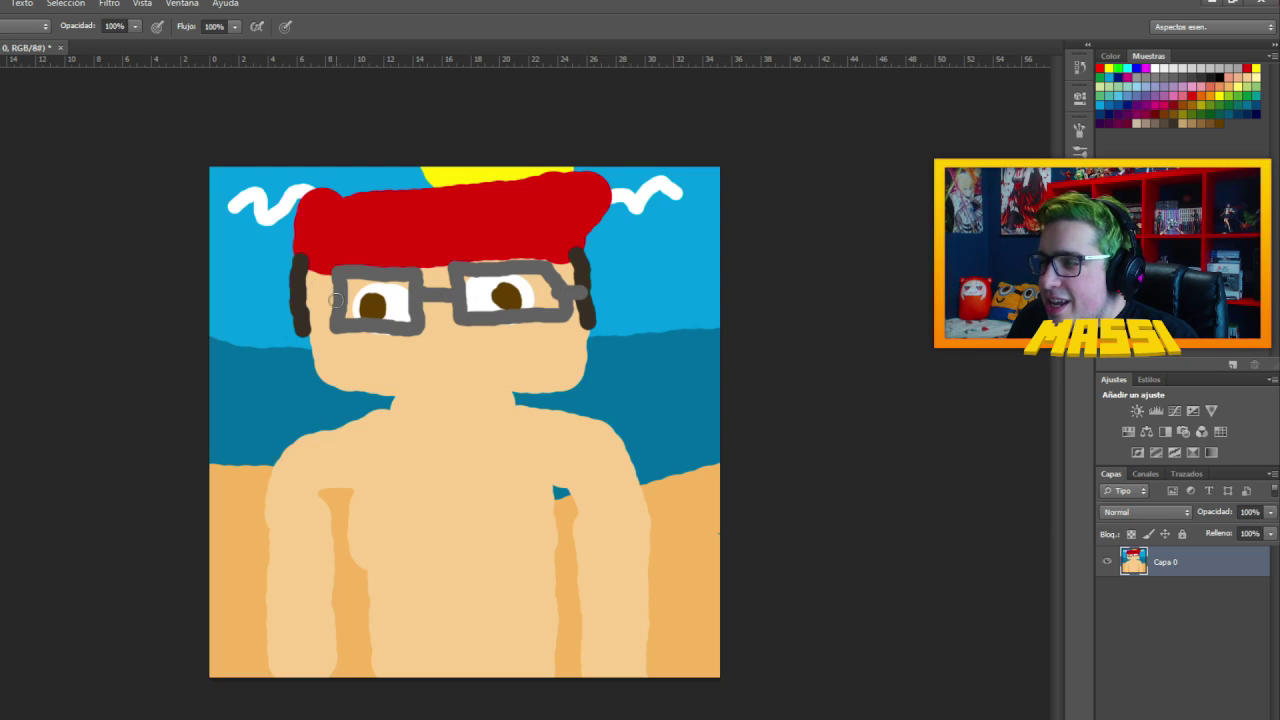
{"action": "left_click_drag", "start_coordinate": [336, 300], "coordinate": [300, 297]}
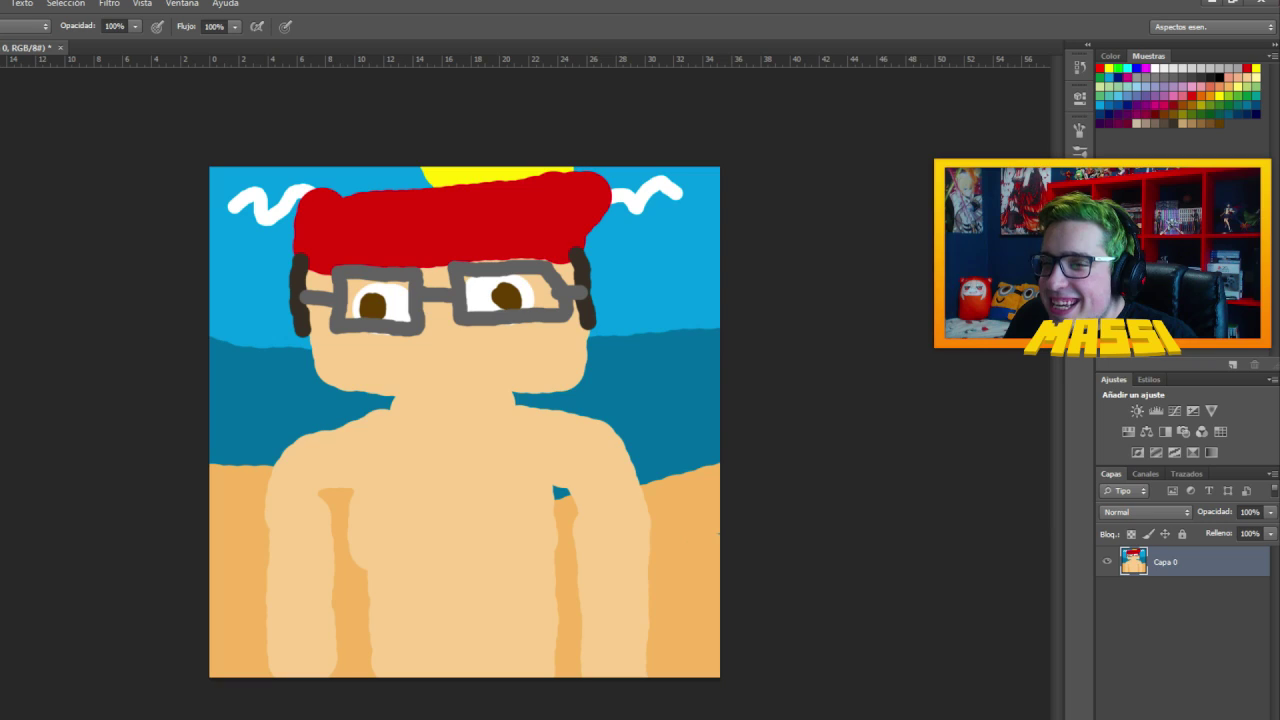
- Paint a large red open mouth on the lower face and a dark red oval in its drooping lower part
{"action": "mouse_move", "coordinate": [3, 140]}
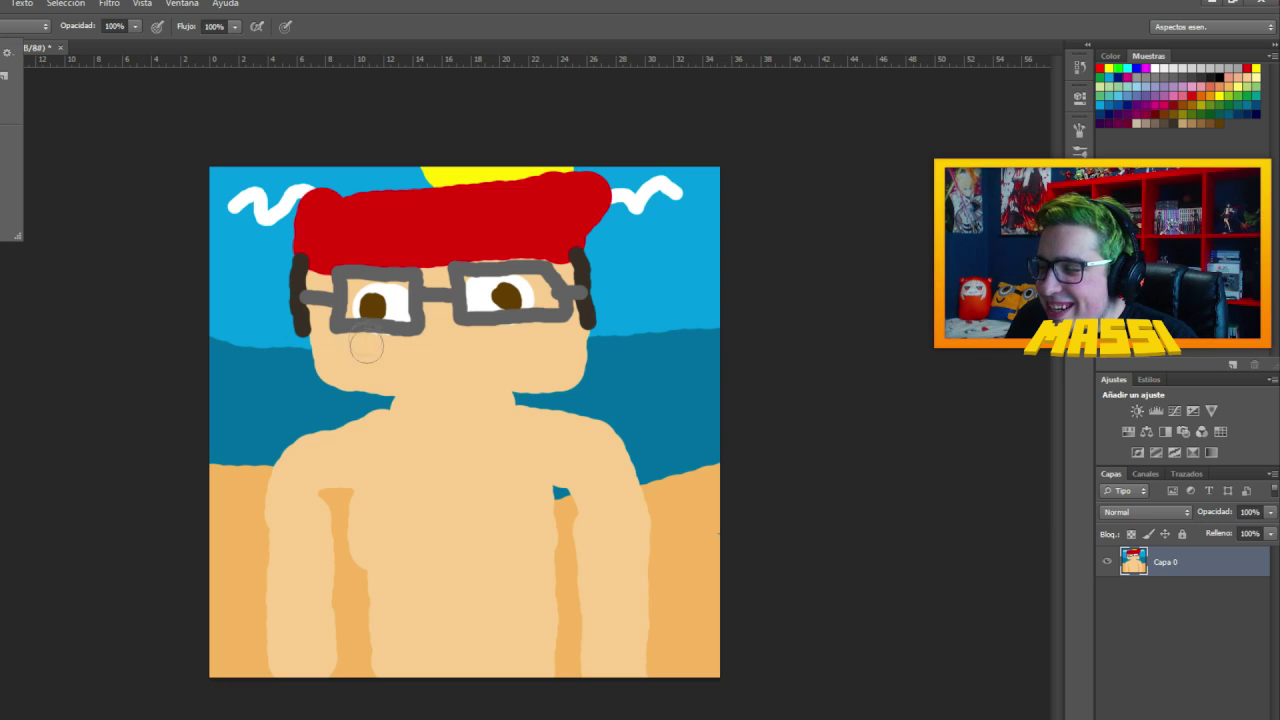
{"action": "mouse_move", "coordinate": [410, 361]}
{"action": "left_mouse_down"}
{"action": "mouse_move", "coordinate": [488, 357]}
{"action": "mouse_move", "coordinate": [495, 385]}
{"action": "mouse_move", "coordinate": [460, 388]}
{"action": "mouse_move", "coordinate": [480, 385]}
{"action": "mouse_move", "coordinate": [462, 368]}
{"action": "left_mouse_up"}
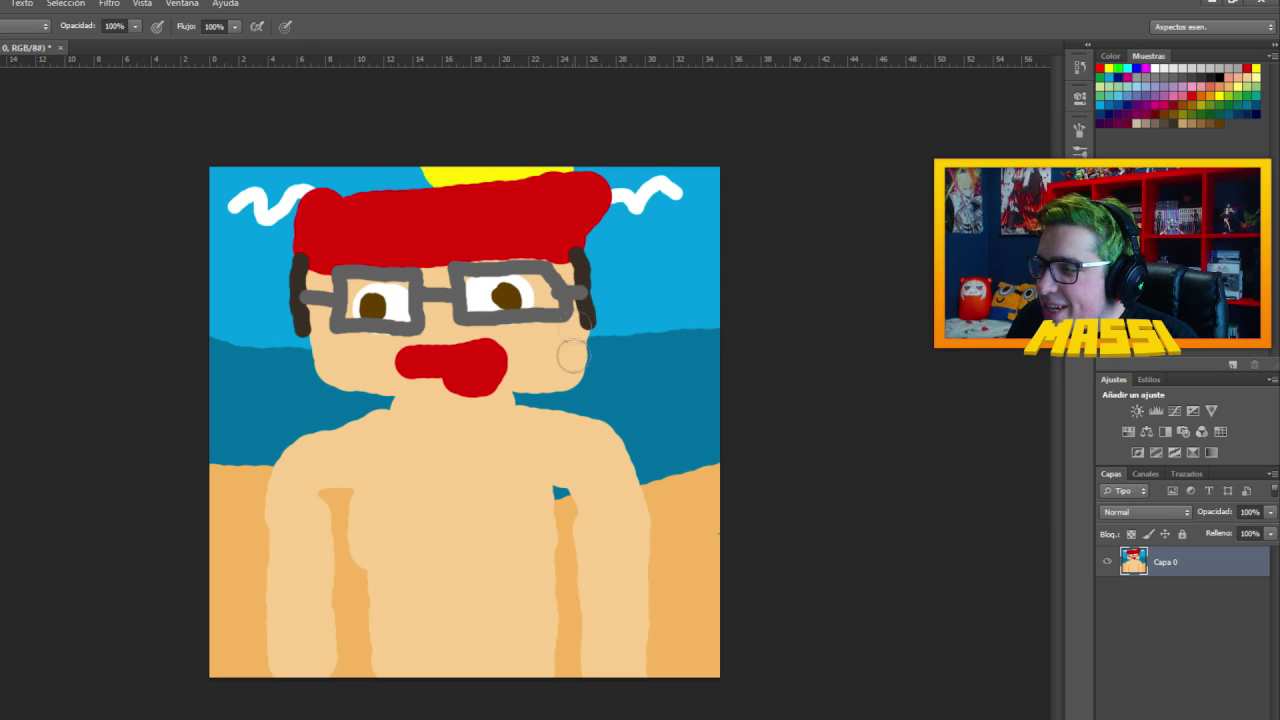
{"action": "left_click_drag", "start_coordinate": [470, 381], "coordinate": [476, 390]}
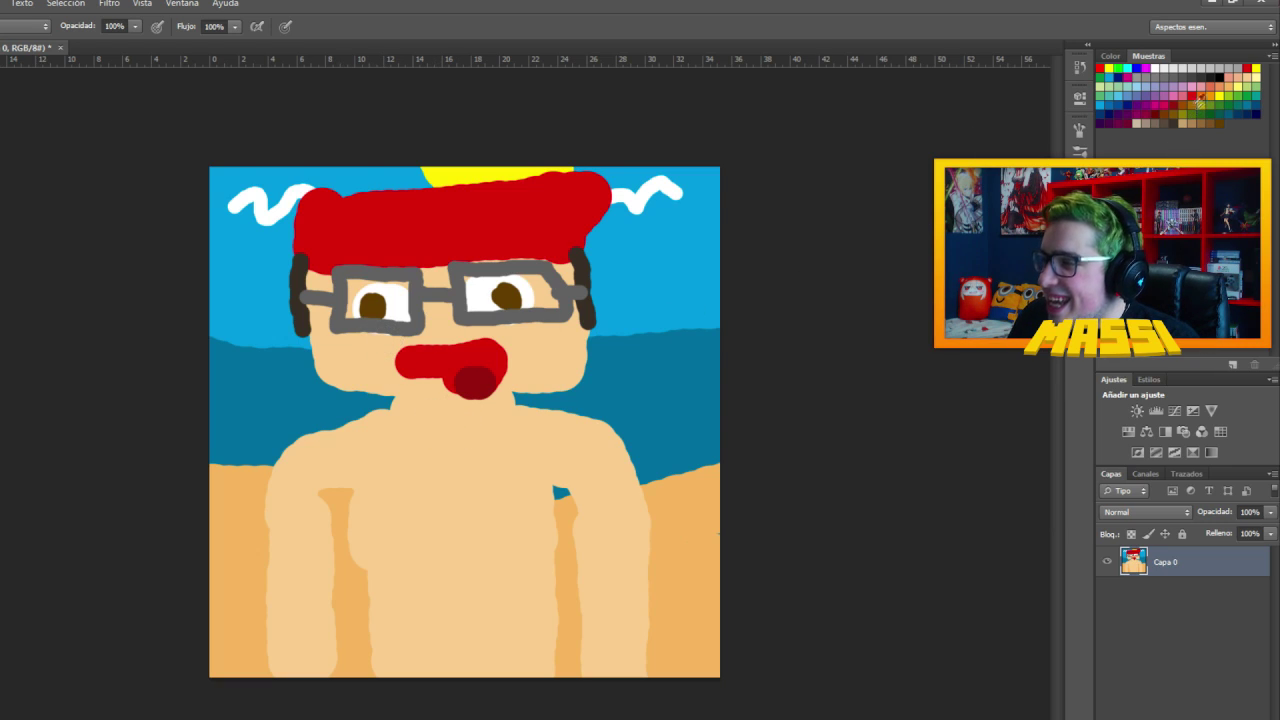
- Add two round pink nipples to the chest and outline the pectorals with two thin curved brown lines
{"action": "left_click", "coordinate": [496, 529]}
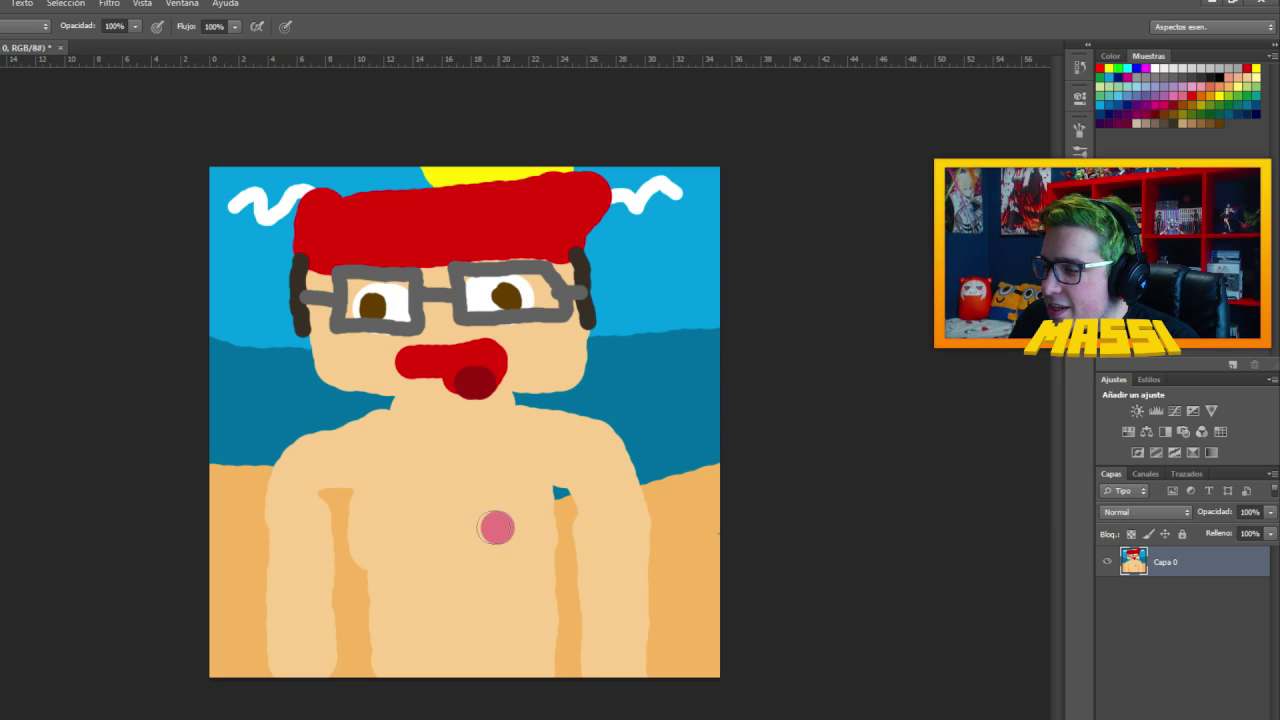
{"action": "left_click", "coordinate": [404, 531]}
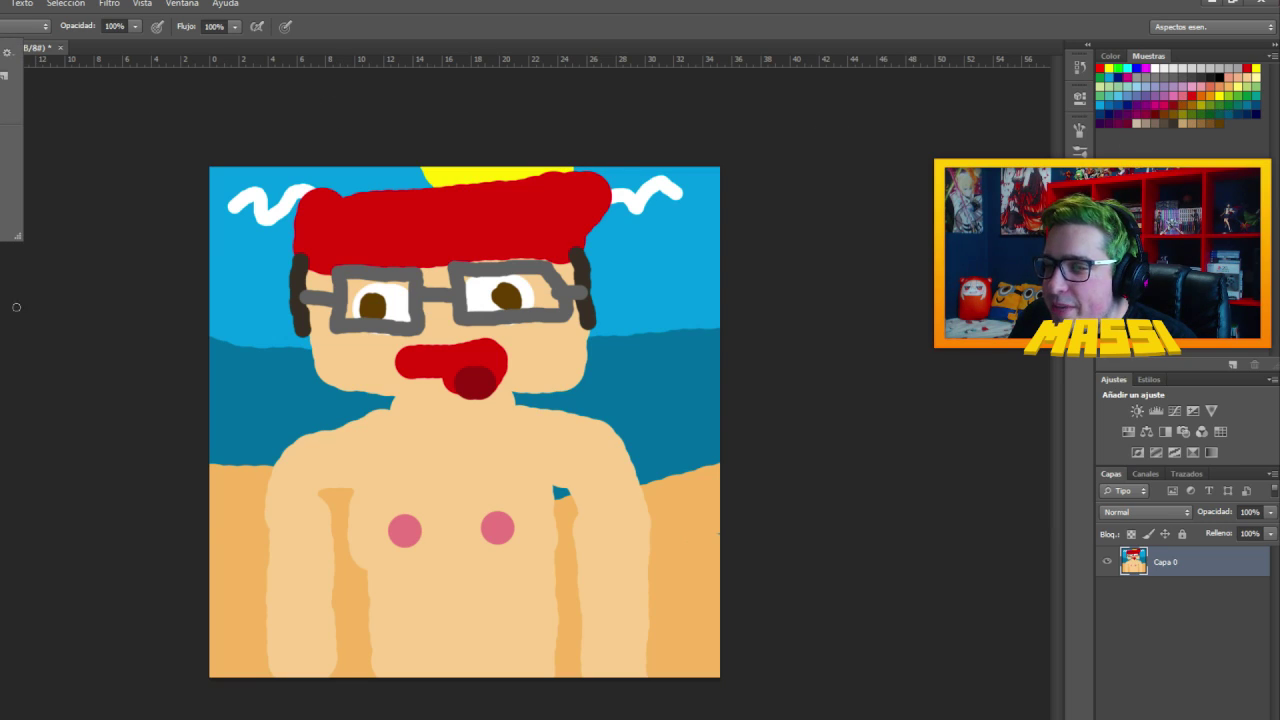
{"action": "mouse_move", "coordinate": [447, 523]}
{"action": "left_mouse_down"}
{"action": "mouse_move", "coordinate": [416, 581]}
{"action": "mouse_move", "coordinate": [380, 585]}
{"action": "left_mouse_up"}
{"action": "mouse_move", "coordinate": [462, 527]}
{"action": "left_mouse_down"}
{"action": "mouse_move", "coordinate": [499, 577]}
{"action": "mouse_move", "coordinate": [556, 571]}
{"action": "left_mouse_up"}
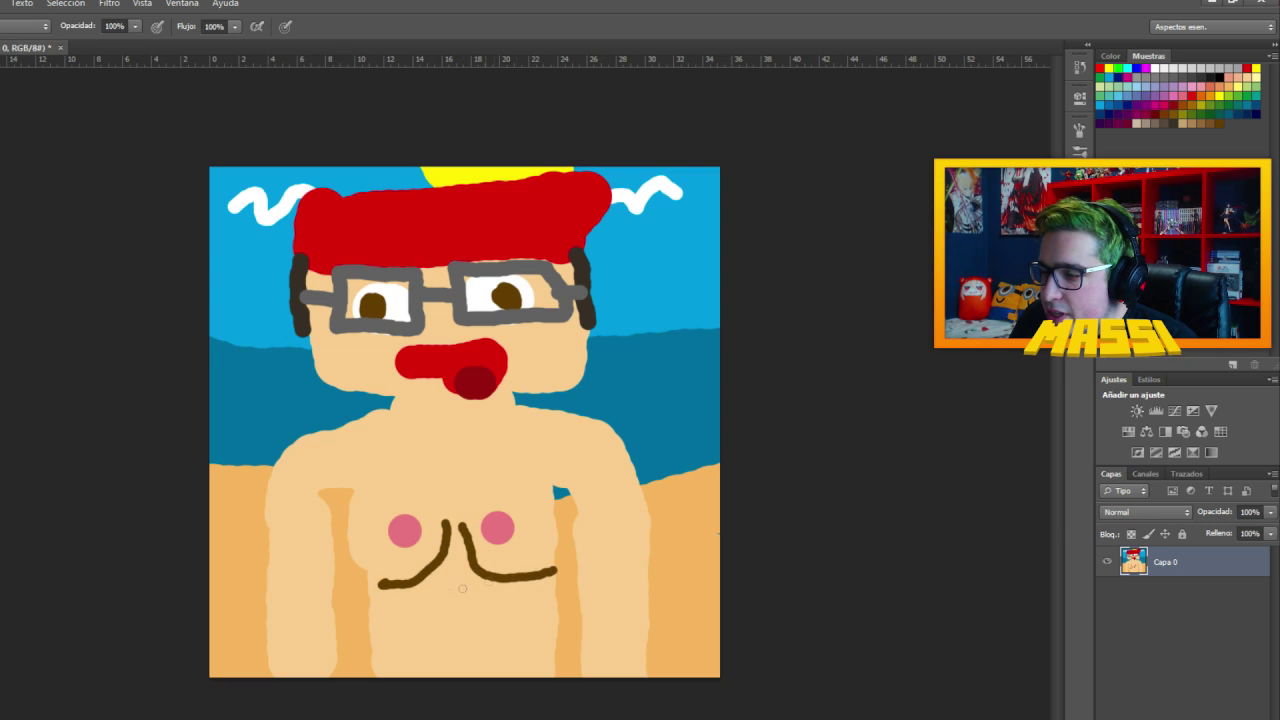
- Draw rows of short curved brown strokes down the middle of the belly as abdominal muscles
{"action": "left_click_drag", "start_coordinate": [441, 604], "coordinate": [414, 634]}
{"action": "mouse_move", "coordinate": [457, 601]}
{"action": "left_mouse_down"}
{"action": "mouse_move", "coordinate": [419, 632]}
{"action": "mouse_move", "coordinate": [463, 612]}
{"action": "mouse_move", "coordinate": [485, 628]}
{"action": "mouse_move", "coordinate": [424, 662]}
{"action": "left_mouse_up"}
{"action": "mouse_move", "coordinate": [462, 634]}
{"action": "left_mouse_down"}
{"action": "mouse_move", "coordinate": [472, 656]}
{"action": "mouse_move", "coordinate": [494, 658]}
{"action": "left_mouse_up"}
{"action": "mouse_move", "coordinate": [464, 660]}
{"action": "left_mouse_down"}
{"action": "mouse_move", "coordinate": [434, 676]}
{"action": "mouse_move", "coordinate": [480, 676]}
{"action": "left_mouse_up"}
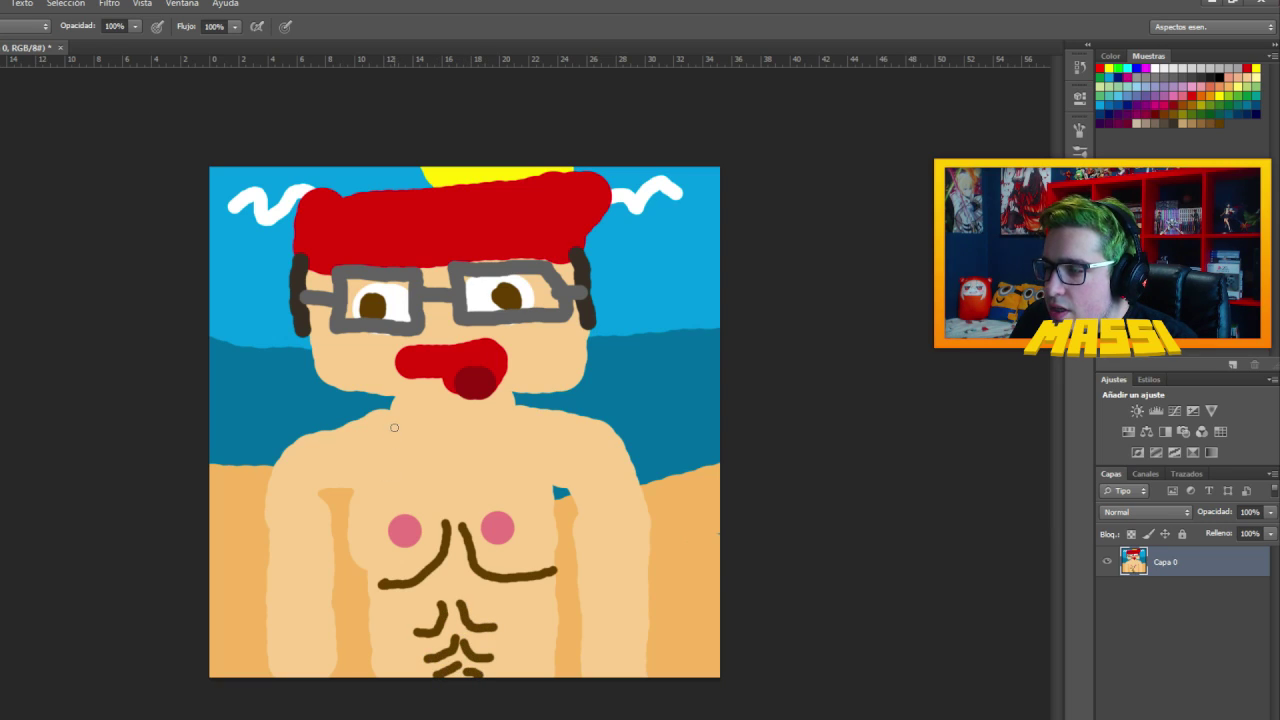
- Draw two slanted brown collarbone lines below the neck and two short brown muscle lines on each arm
{"action": "left_click_drag", "start_coordinate": [394, 427], "coordinate": [434, 460]}
{"action": "left_click_drag", "start_coordinate": [511, 422], "coordinate": [466, 457]}
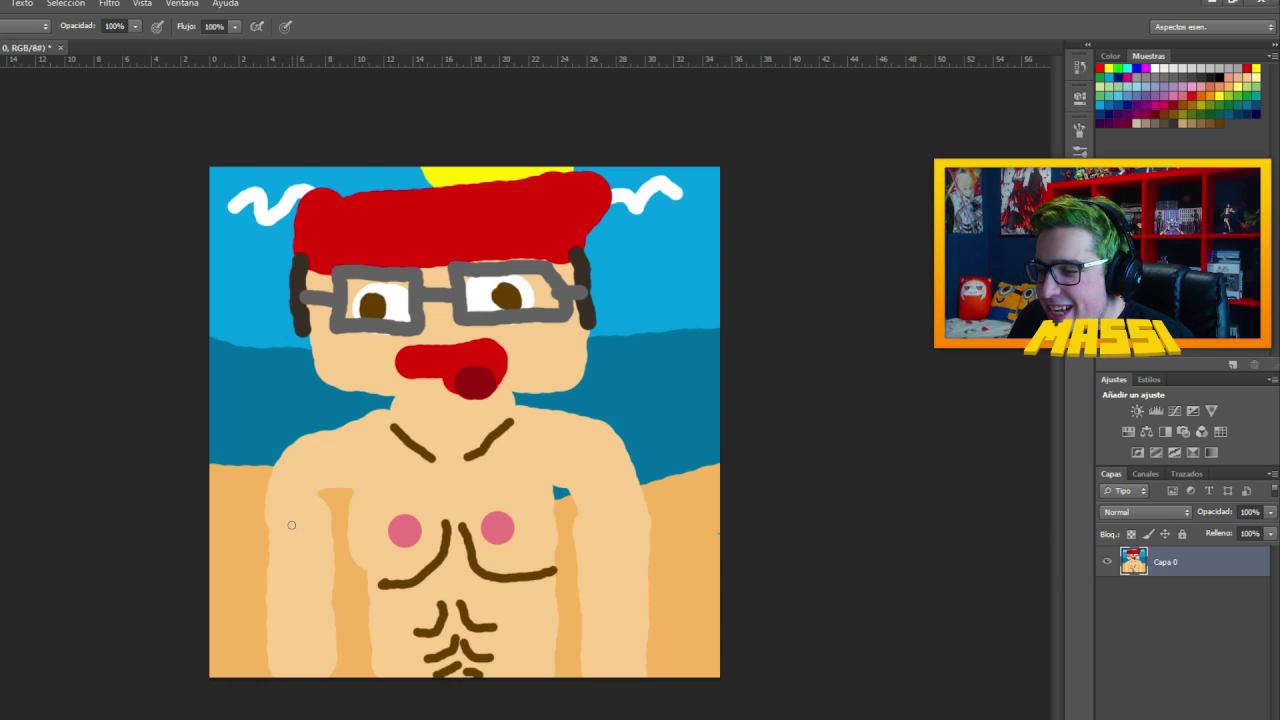
{"action": "left_click_drag", "start_coordinate": [291, 524], "coordinate": [292, 570]}
{"action": "mouse_move", "coordinate": [622, 501]}
{"action": "left_mouse_down"}
{"action": "mouse_move", "coordinate": [599, 547]}
{"action": "mouse_move", "coordinate": [613, 580]}
{"action": "left_mouse_up"}
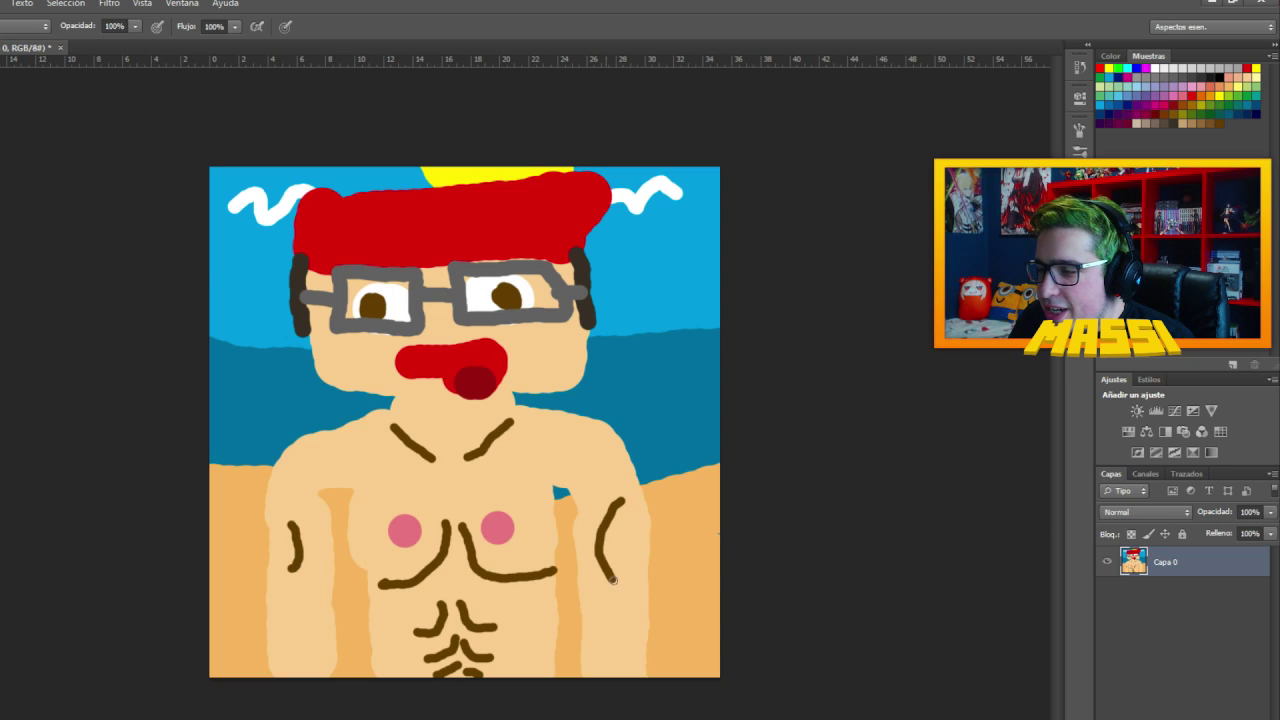
{"action": "left_click_drag", "start_coordinate": [617, 636], "coordinate": [605, 675]}
{"action": "left_click_drag", "start_coordinate": [284, 620], "coordinate": [308, 664]}
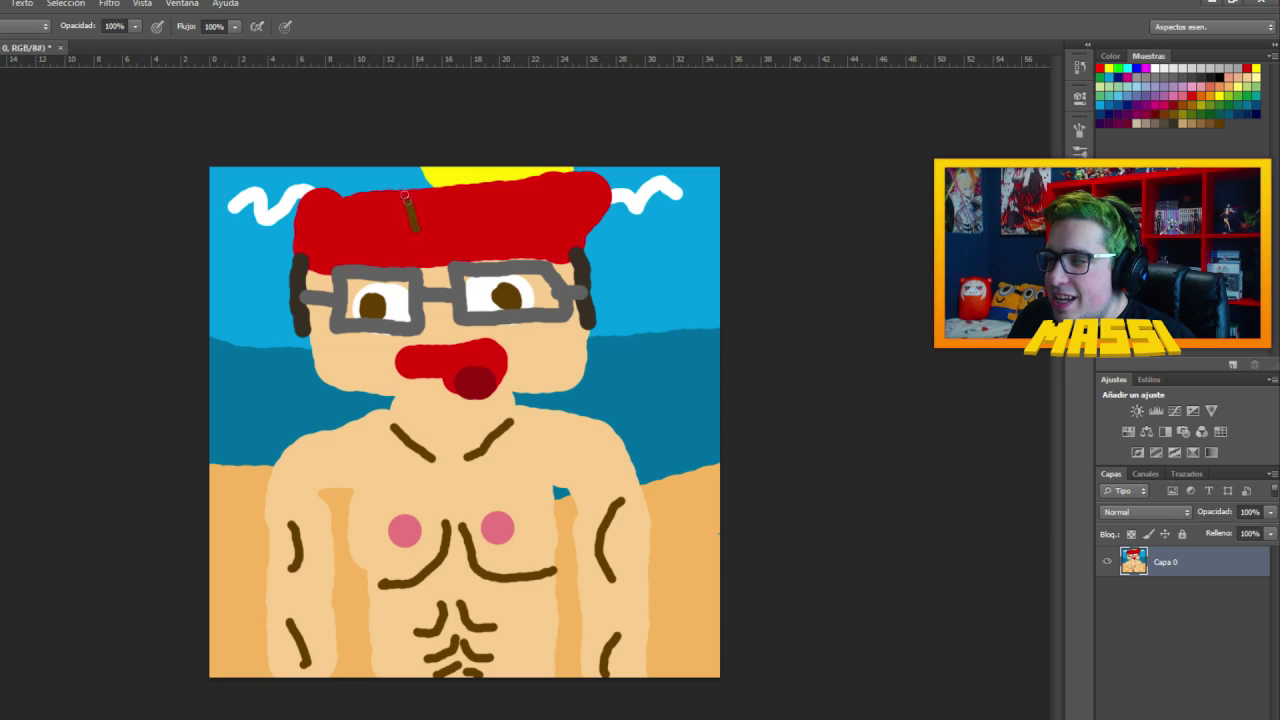
- Paint two curved brown strands across the front of the red cap and a pair of short green strokes on each forearm
{"action": "left_click_drag", "start_coordinate": [378, 172], "coordinate": [413, 223]}
{"action": "mouse_move", "coordinate": [500, 175]}
{"action": "left_mouse_down"}
{"action": "mouse_move", "coordinate": [478, 208]}
{"action": "mouse_move", "coordinate": [477, 243]}
{"action": "left_mouse_up"}
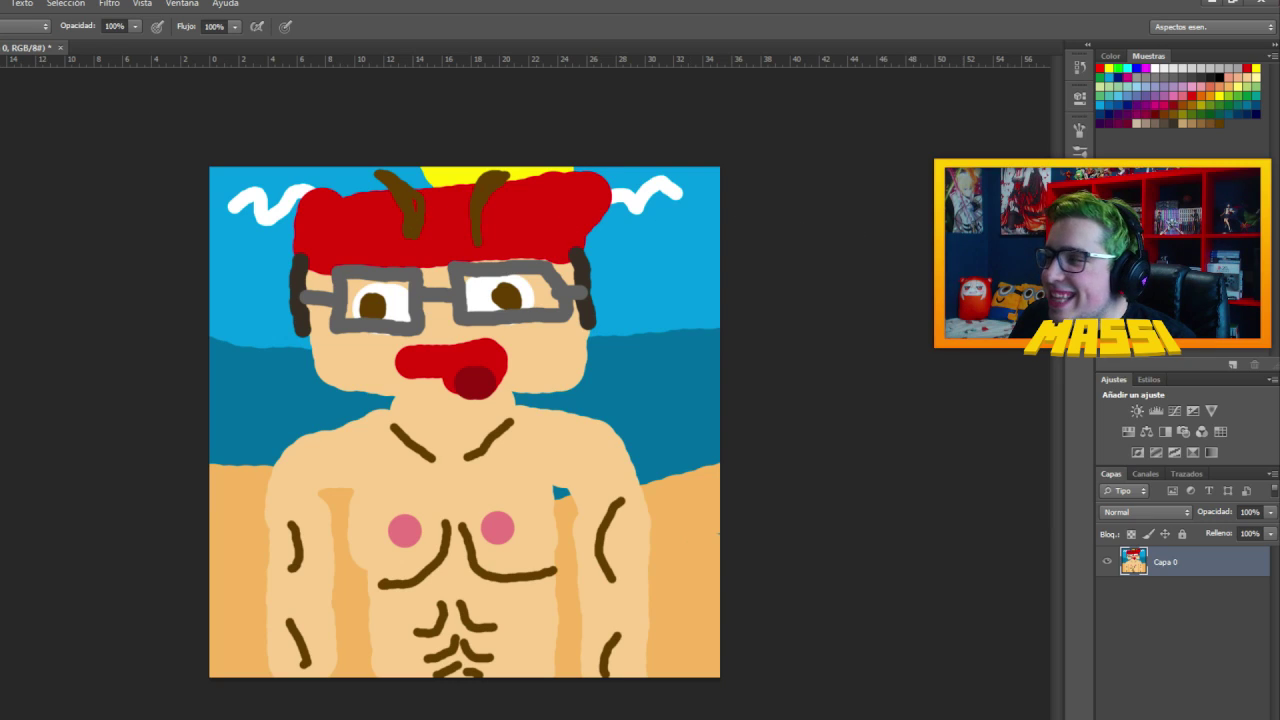
{"action": "left_click", "coordinate": [1253, 95]}
{"action": "mouse_move", "coordinate": [628, 600]}
{"action": "left_mouse_down"}
{"action": "mouse_move", "coordinate": [633, 625]}
{"action": "mouse_move", "coordinate": [605, 622]}
{"action": "left_mouse_up"}
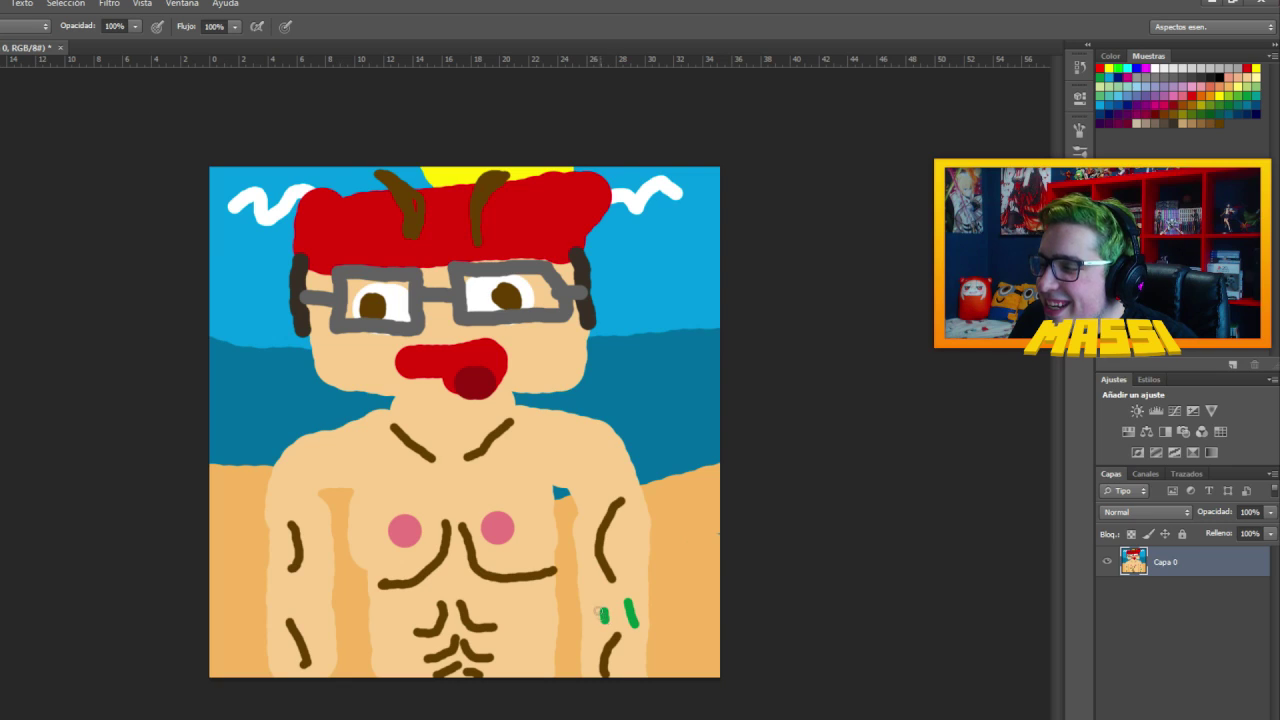
{"action": "mouse_move", "coordinate": [306, 590]}
{"action": "left_mouse_down"}
{"action": "mouse_move", "coordinate": [311, 606]}
{"action": "mouse_move", "coordinate": [283, 613]}
{"action": "left_mouse_up"}
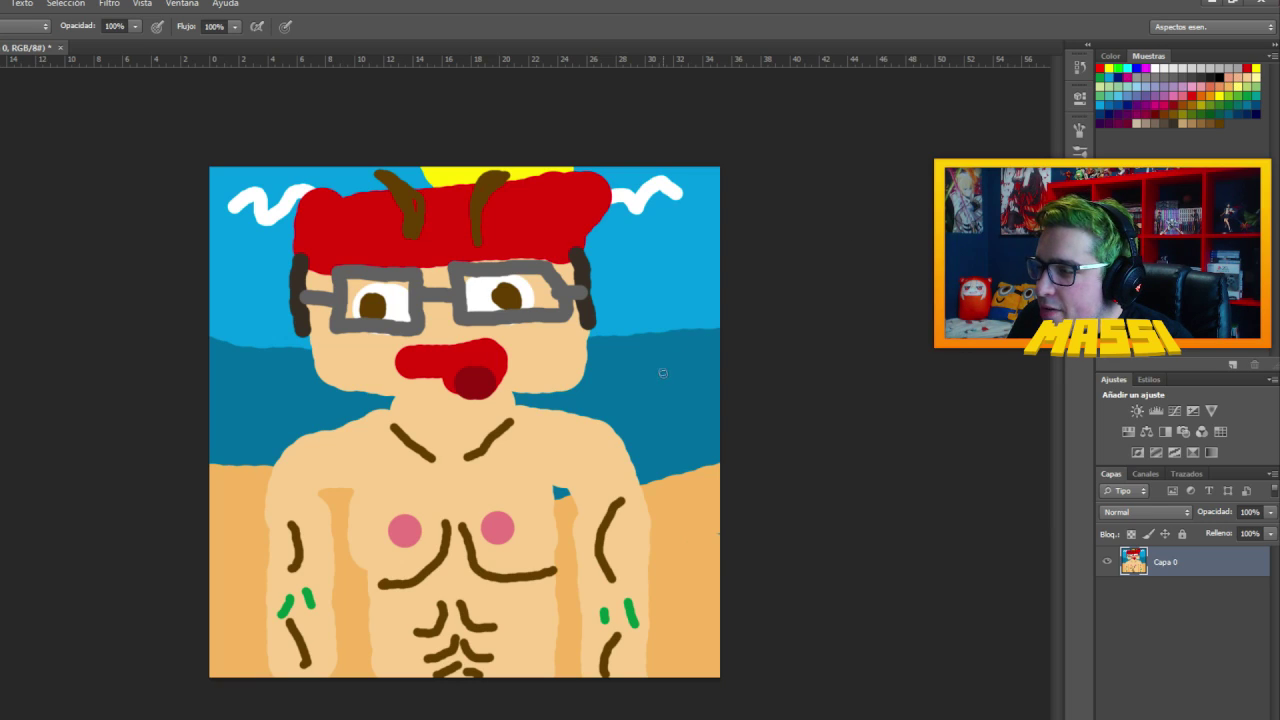
- Paint a small pinkish figure with outstretched arms and yellow hair in the sea to the right of the main figure
{"action": "mouse_move", "coordinate": [660, 374]}
{"action": "left_mouse_down"}
{"action": "mouse_move", "coordinate": [686, 374]}
{"action": "mouse_move", "coordinate": [682, 398]}
{"action": "mouse_move", "coordinate": [676, 356]}
{"action": "mouse_move", "coordinate": [680, 372]}
{"action": "mouse_move", "coordinate": [712, 372]}
{"action": "mouse_move", "coordinate": [670, 338]}
{"action": "mouse_move", "coordinate": [681, 356]}
{"action": "left_mouse_up"}
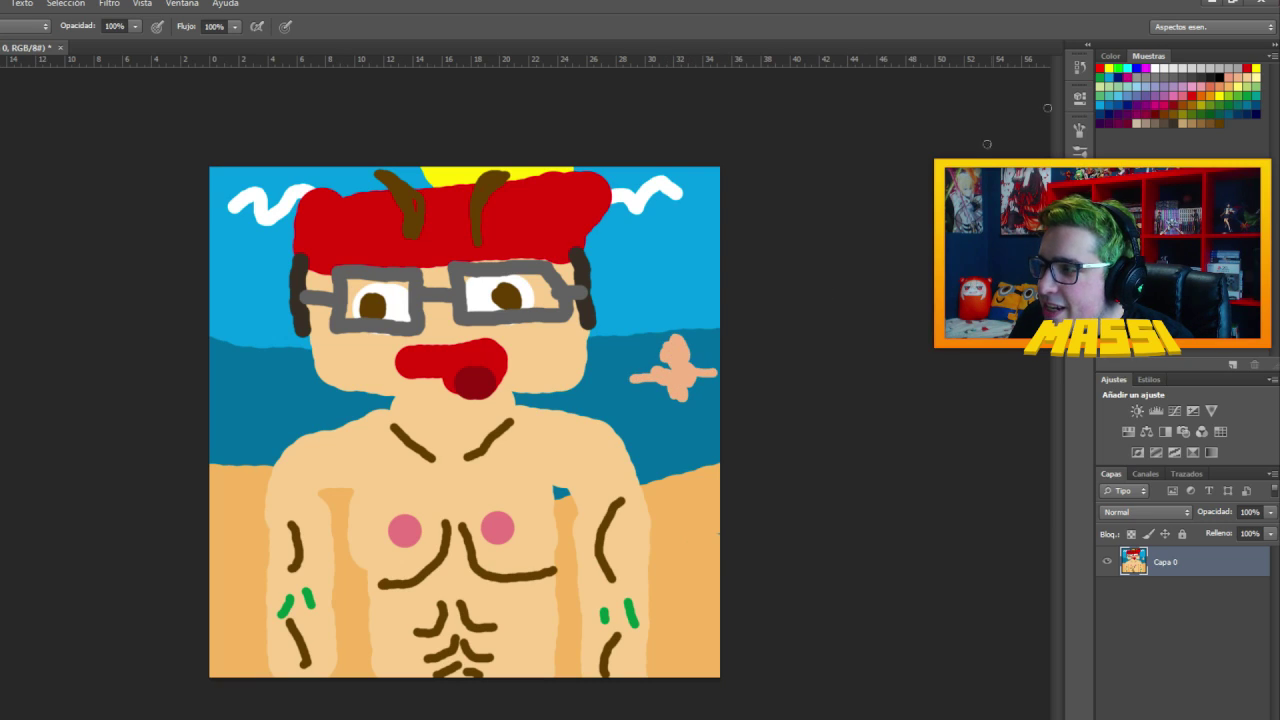
{"action": "left_click", "coordinate": [1229, 84]}
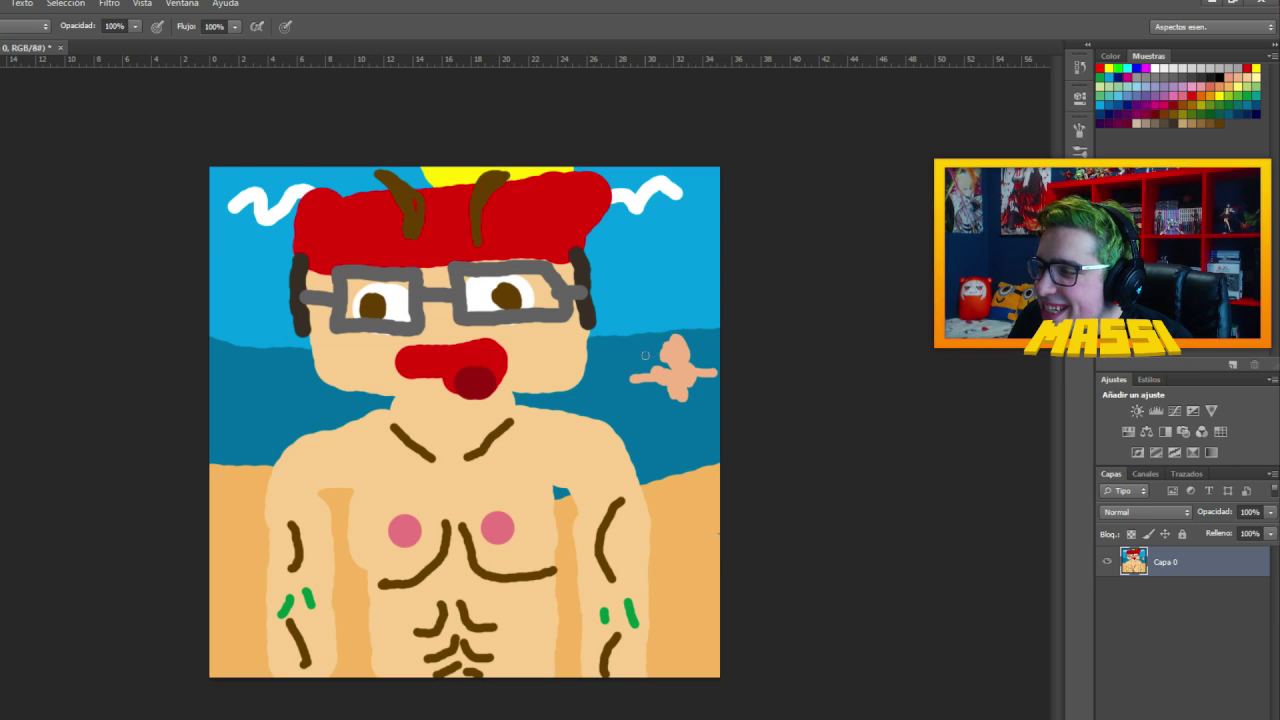
{"action": "mouse_move", "coordinate": [666, 340]}
{"action": "left_mouse_down"}
{"action": "mouse_move", "coordinate": [656, 360]}
{"action": "mouse_move", "coordinate": [686, 334]}
{"action": "mouse_move", "coordinate": [692, 360]}
{"action": "mouse_move", "coordinate": [673, 346]}
{"action": "left_mouse_up"}
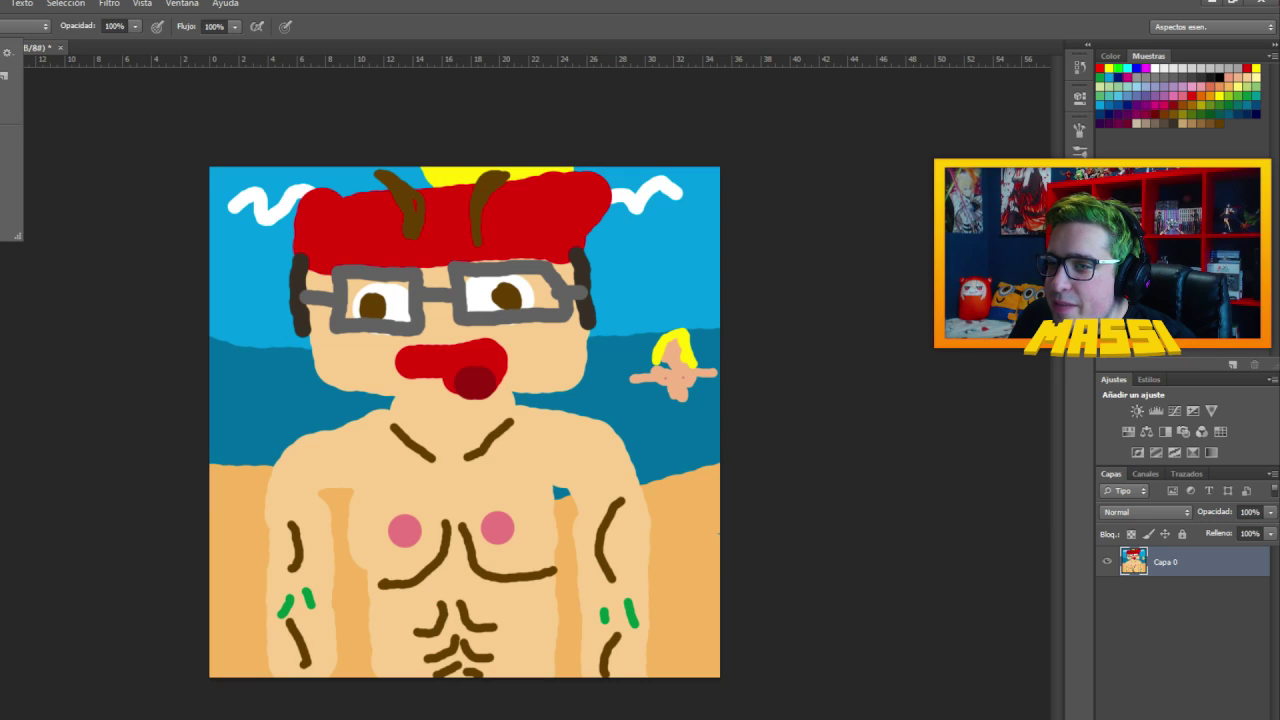
- Paint a rounded light grey shape at the canvas's left edge, just above the sea's horizon
{"action": "mouse_move", "coordinate": [196, 322]}
{"action": "left_mouse_down"}
{"action": "mouse_move", "coordinate": [243, 330]}
{"action": "mouse_move", "coordinate": [200, 350]}
{"action": "mouse_move", "coordinate": [252, 331]}
{"action": "mouse_move", "coordinate": [203, 301]}
{"action": "mouse_move", "coordinate": [207, 316]}
{"action": "mouse_move", "coordinate": [213, 285]}
{"action": "left_mouse_up"}
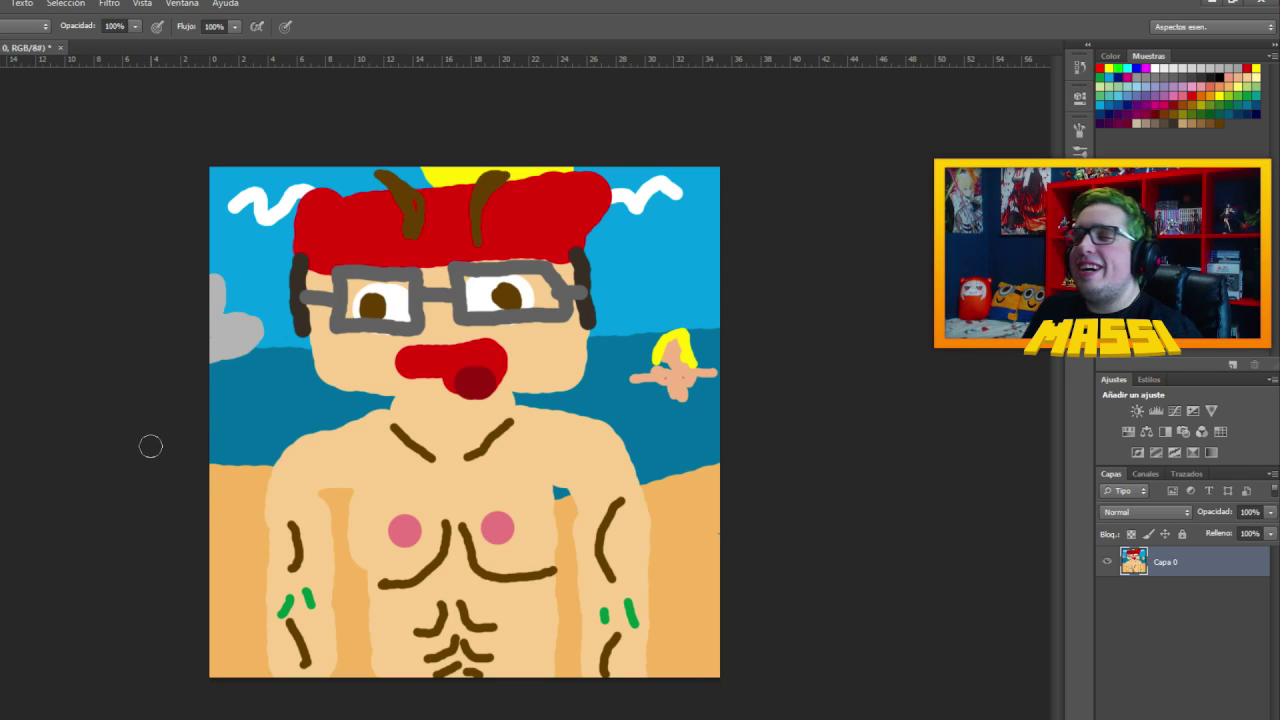